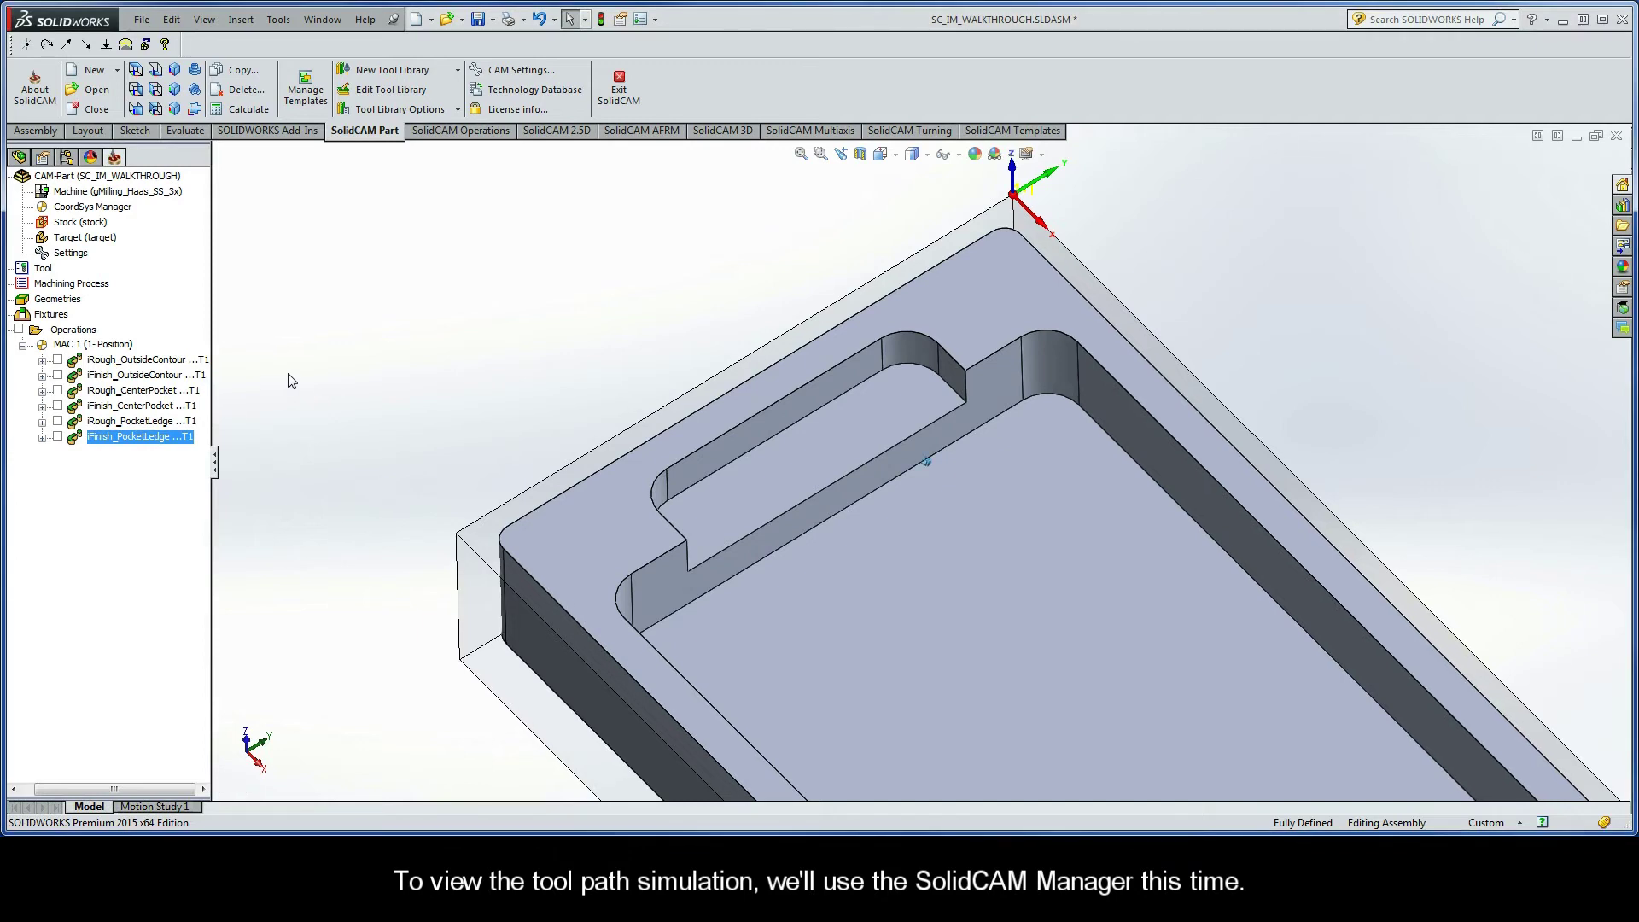
# Zoom out so the entire pocketed block fits in the graphics area
pyautogui.scroll(3, 290, 380)
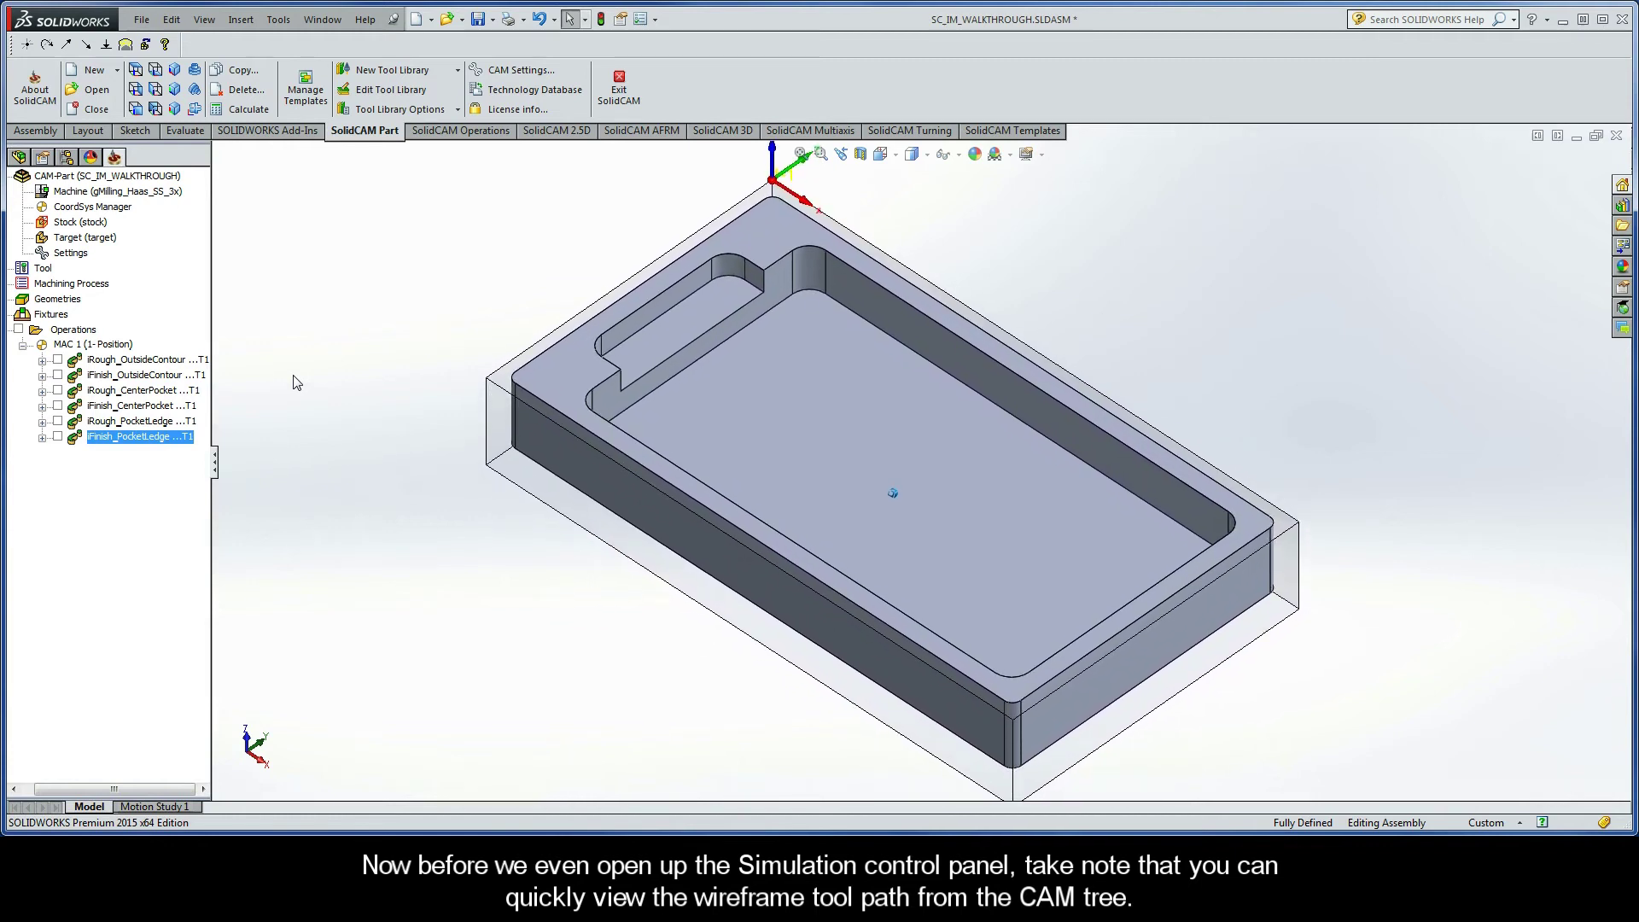
pyautogui.click(18, 330)
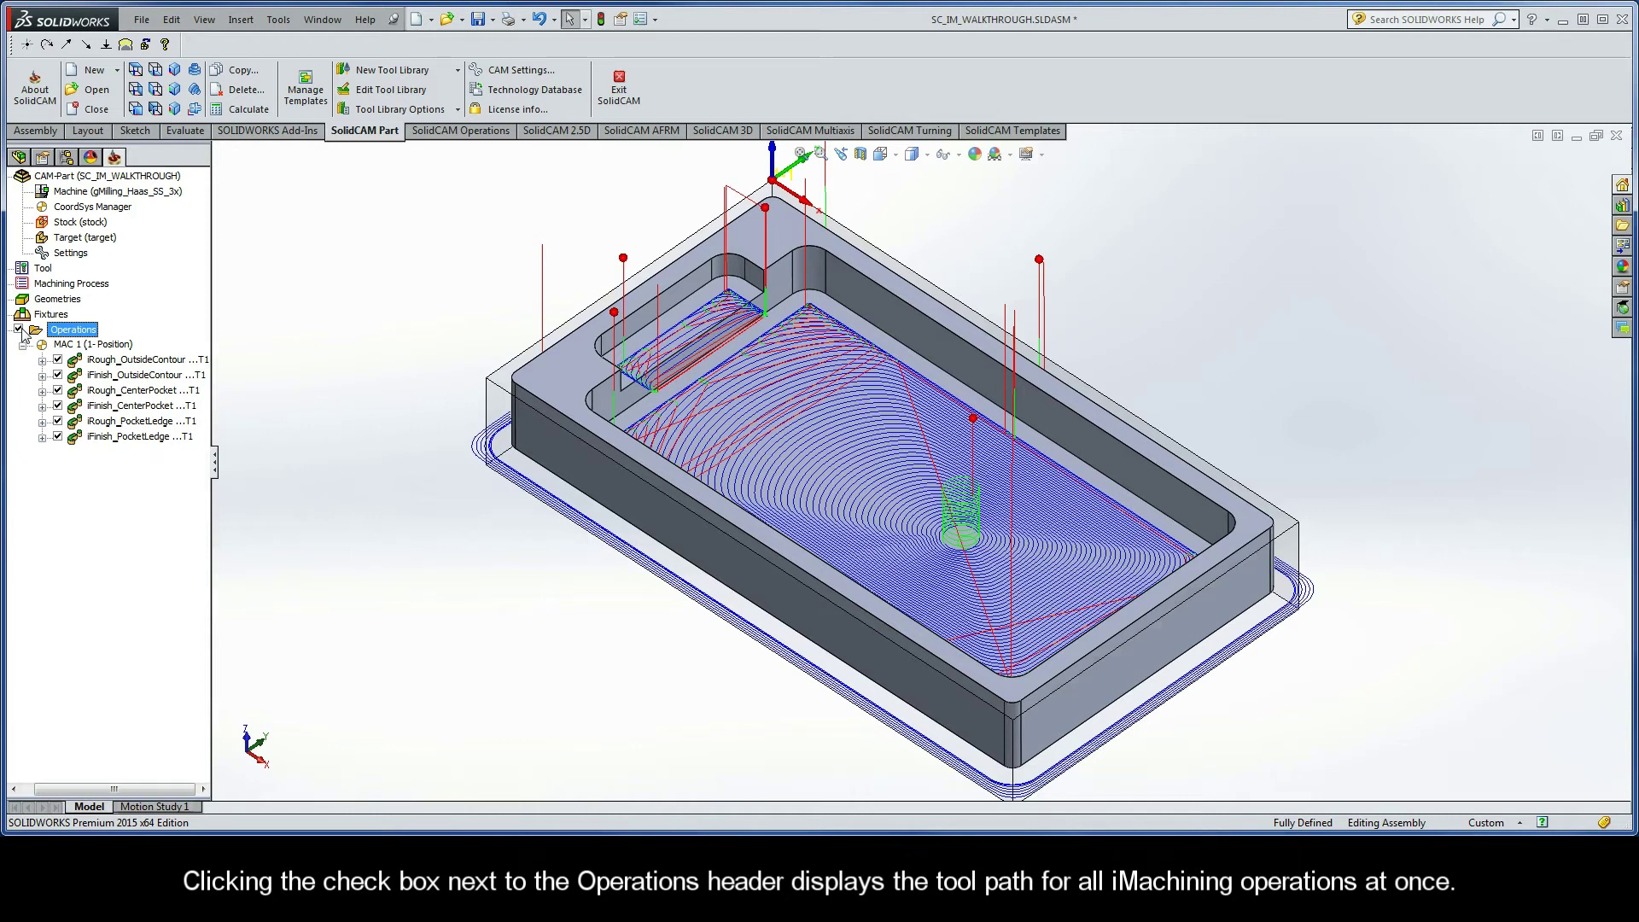
pyautogui.click(18, 330)
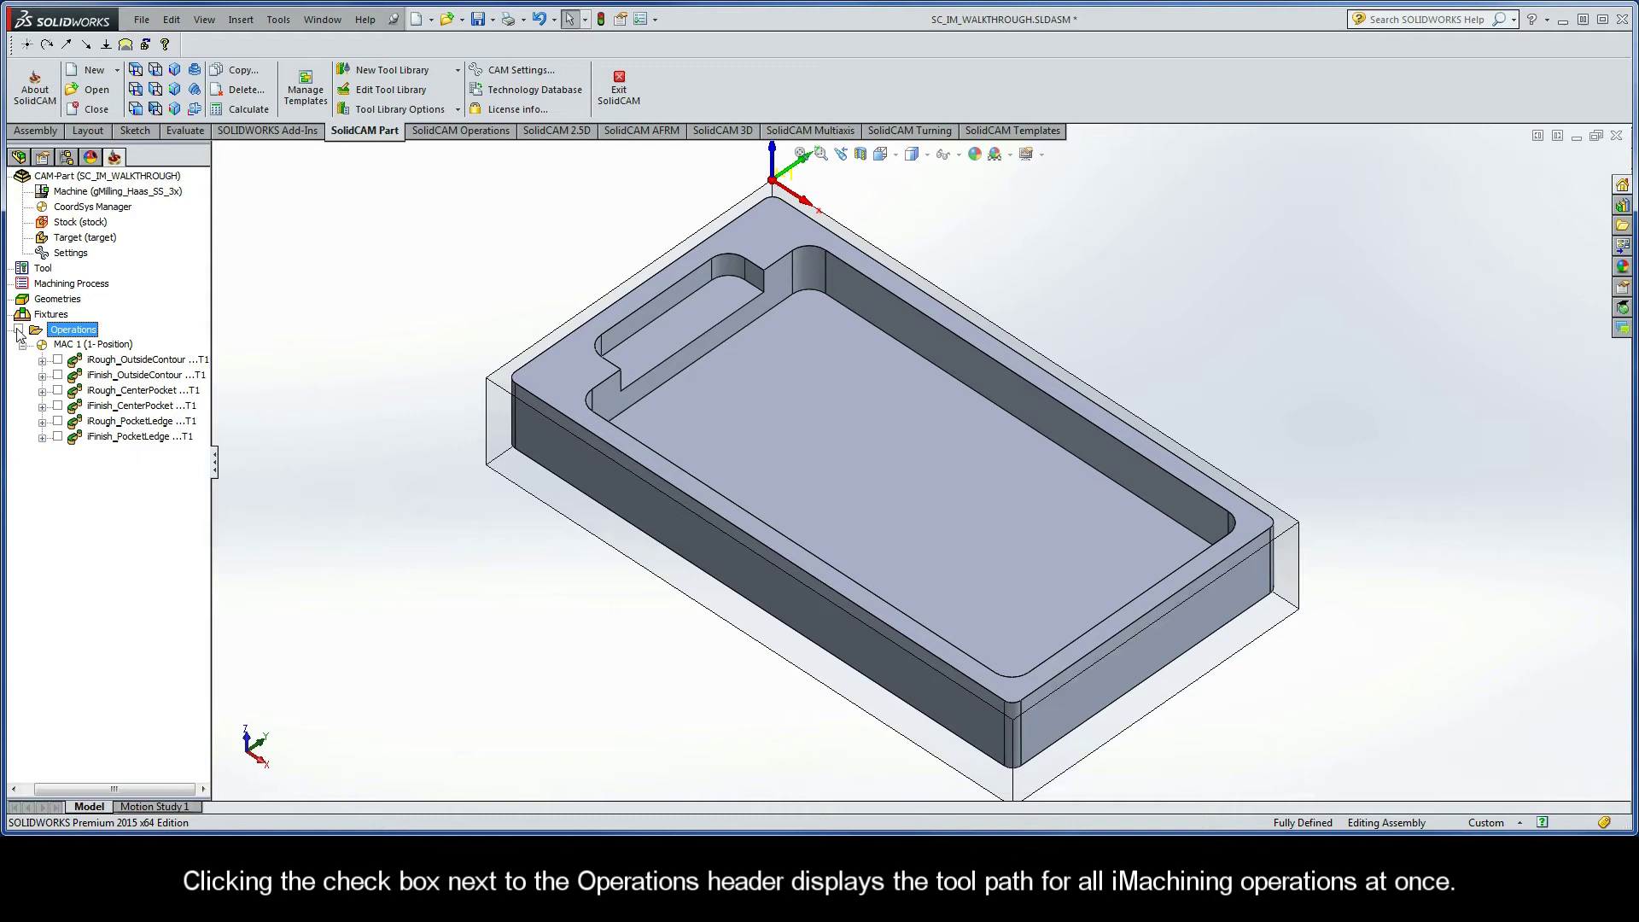
pyautogui.click(57, 359)
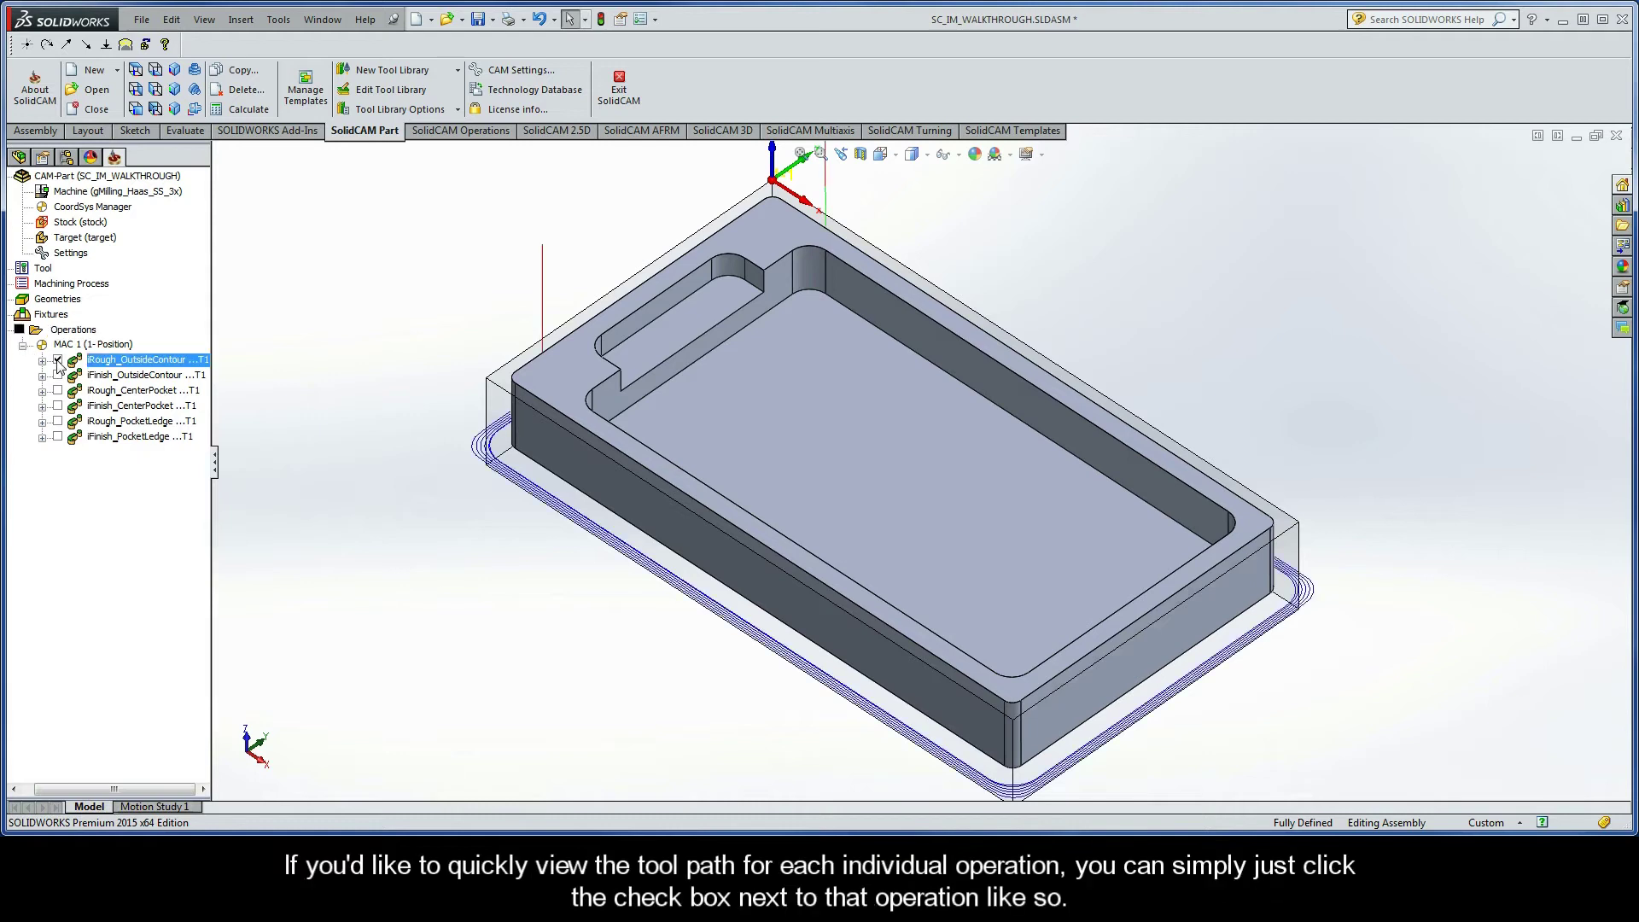
pyautogui.click(57, 359)
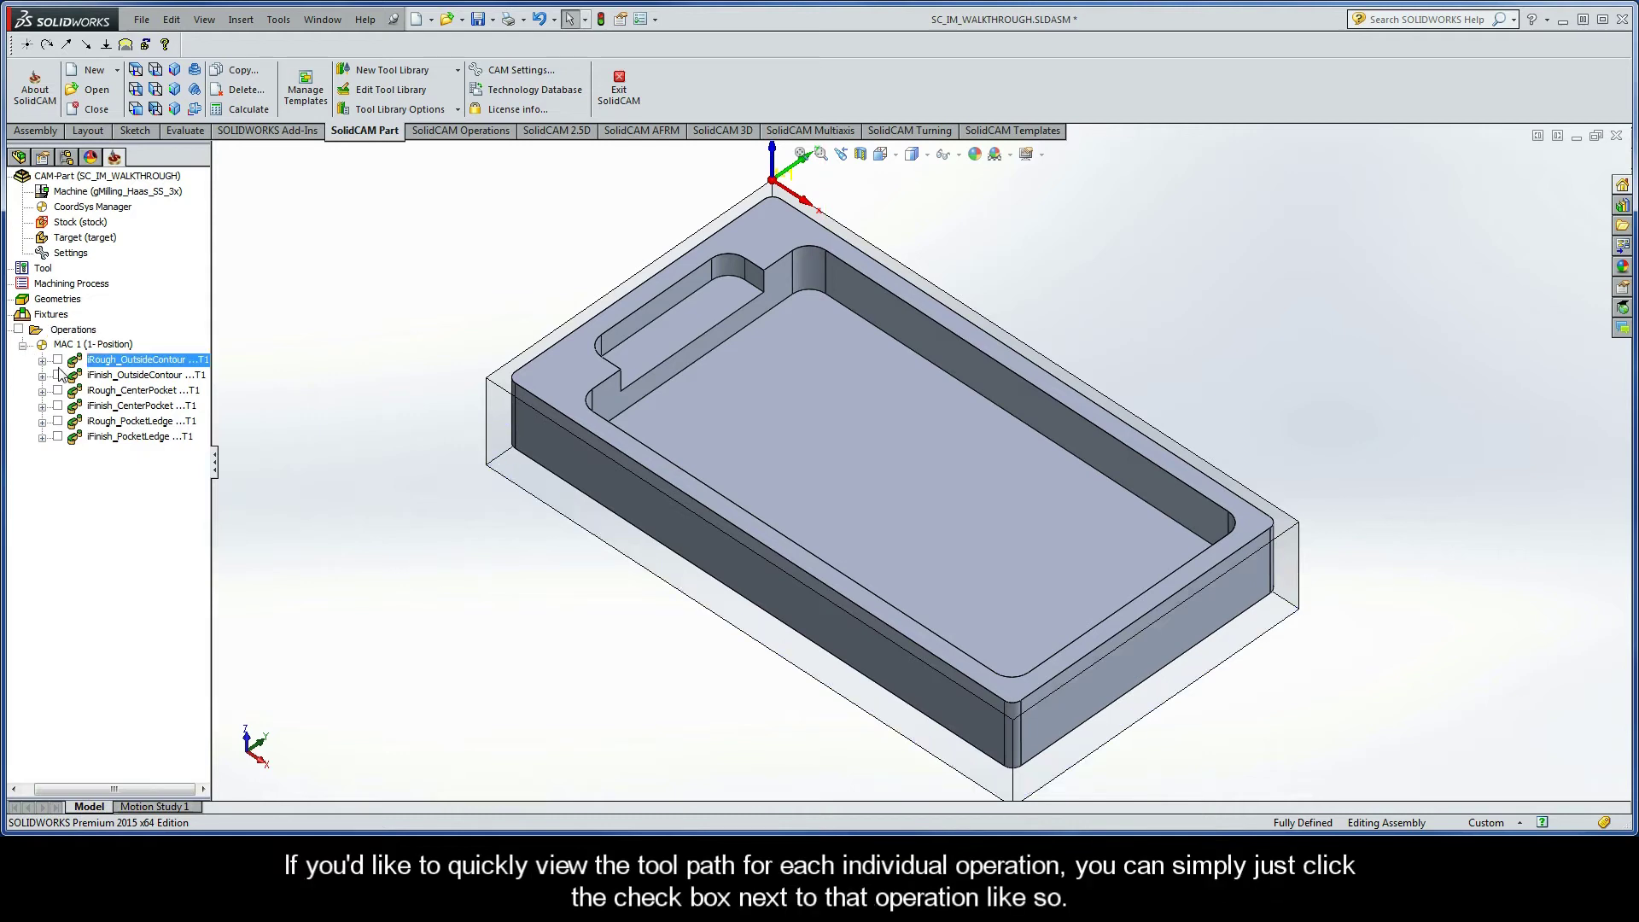
pyautogui.click(57, 390)
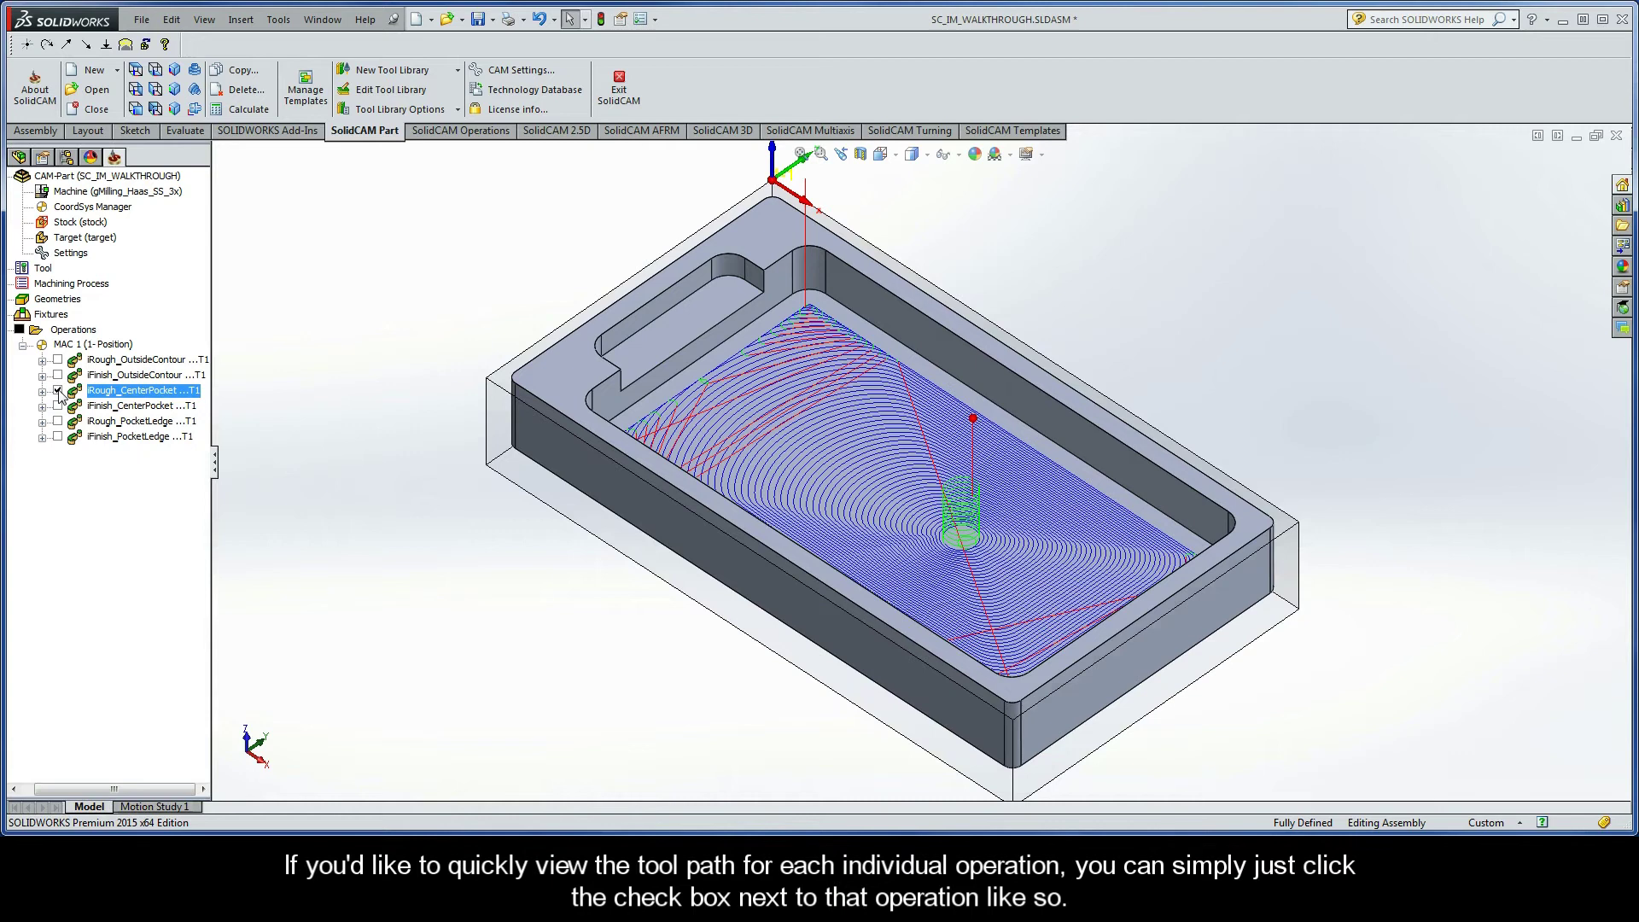
pyautogui.click(57, 390)
pyautogui.click(57, 420)
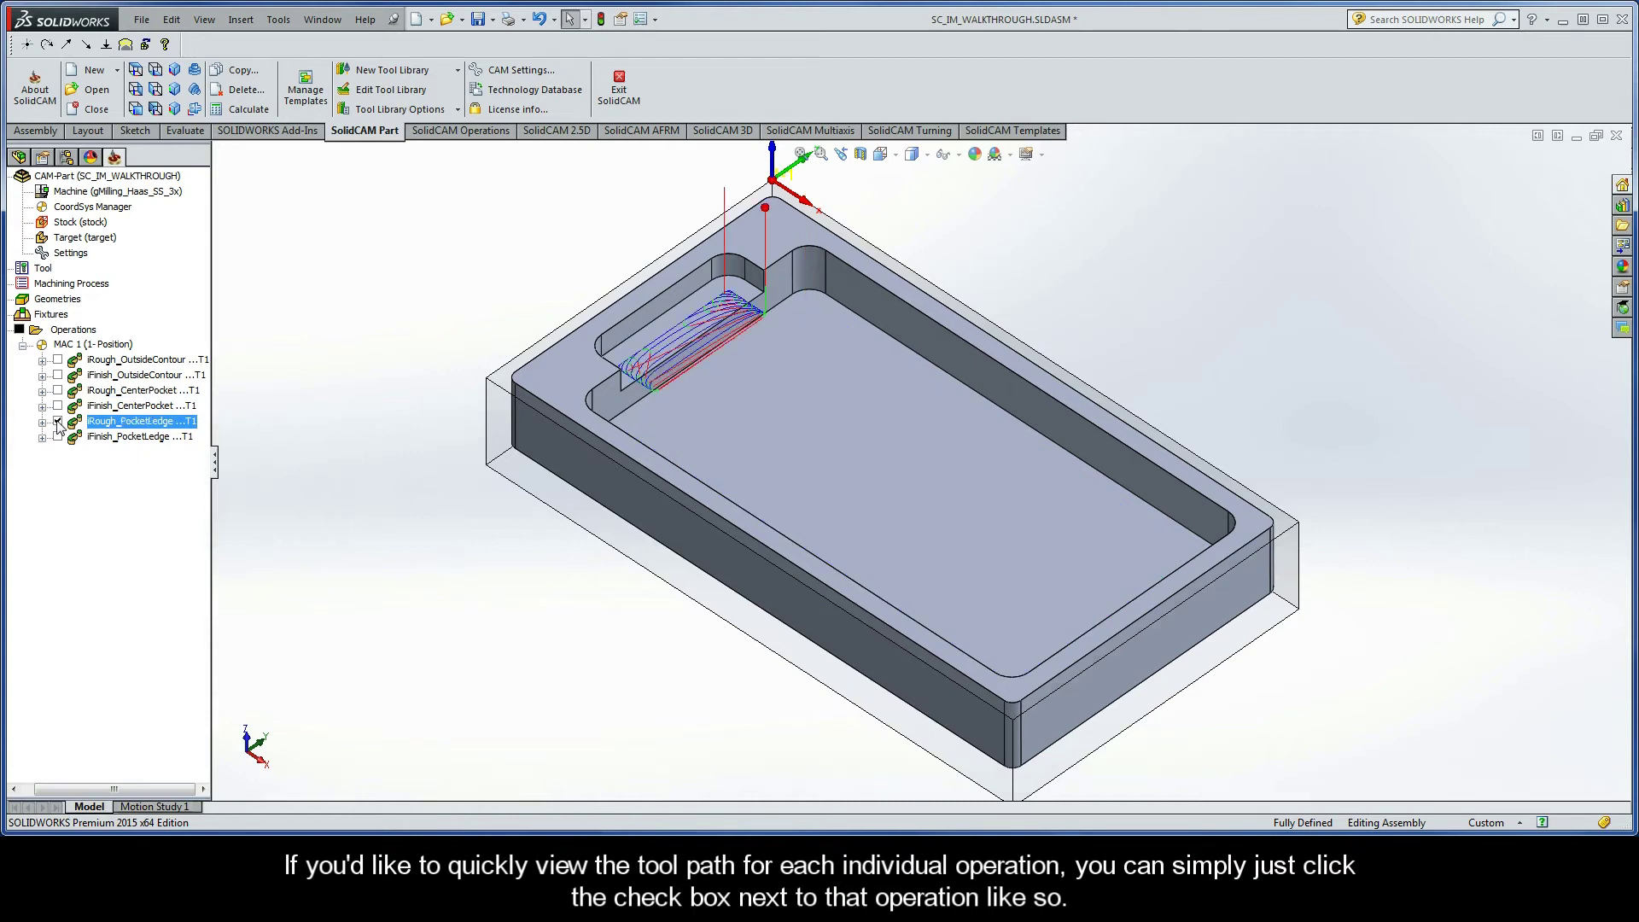
pyautogui.click(57, 421)
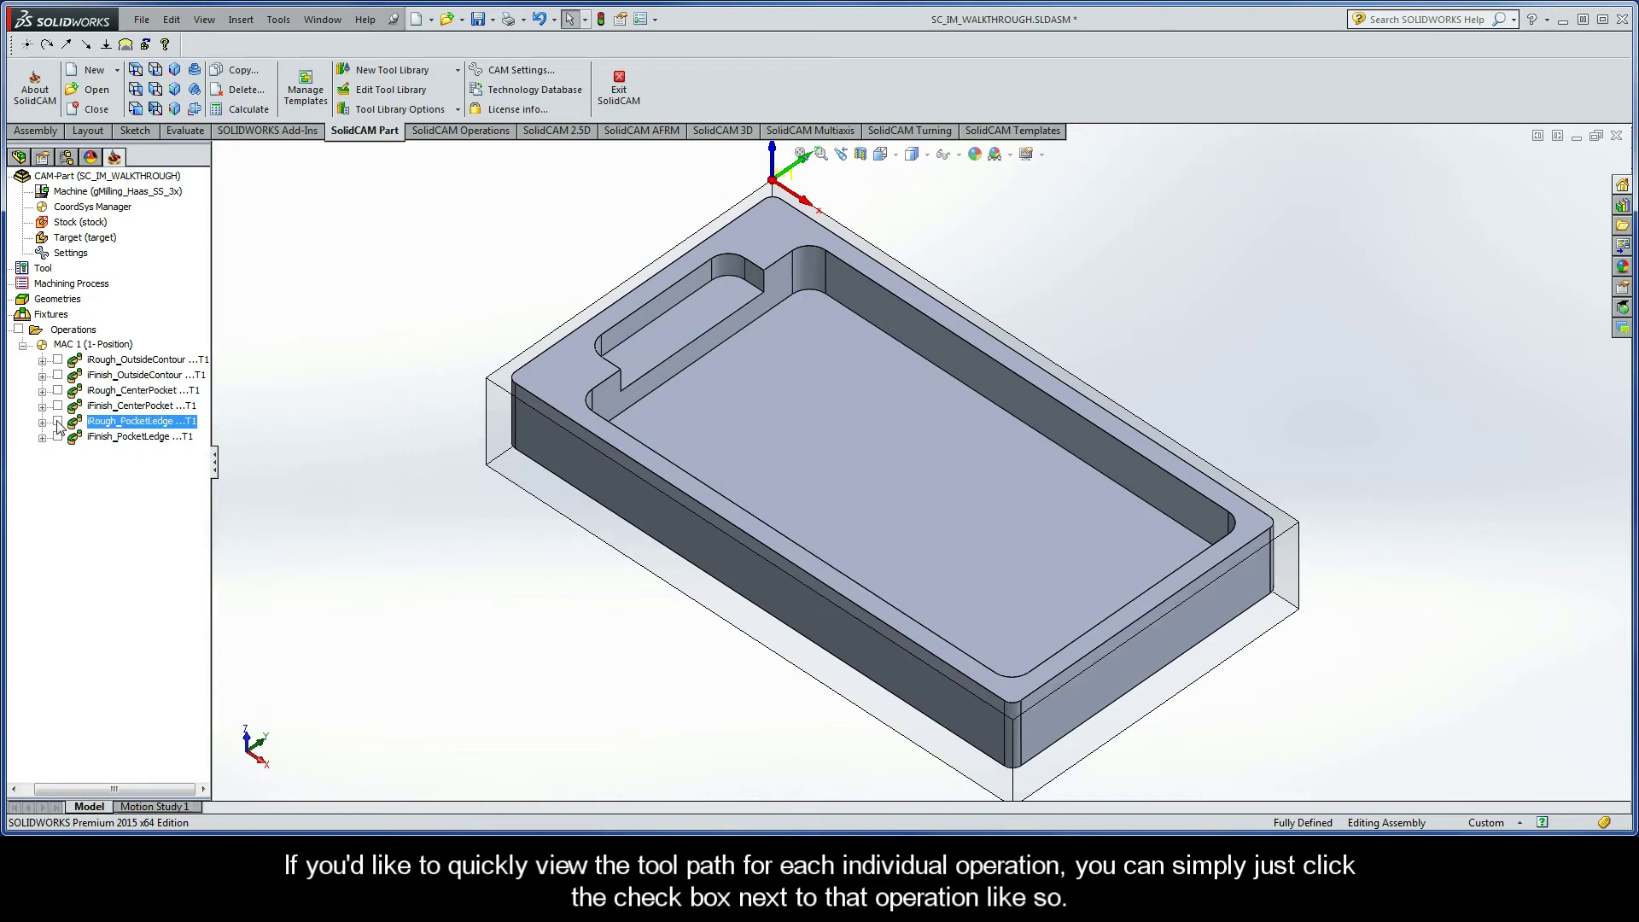
# Multi-select iRough_OutsideContour, iRough_CenterPocket and iRough_PocketLedge in the CAM tree
pyautogui.click(118, 362)
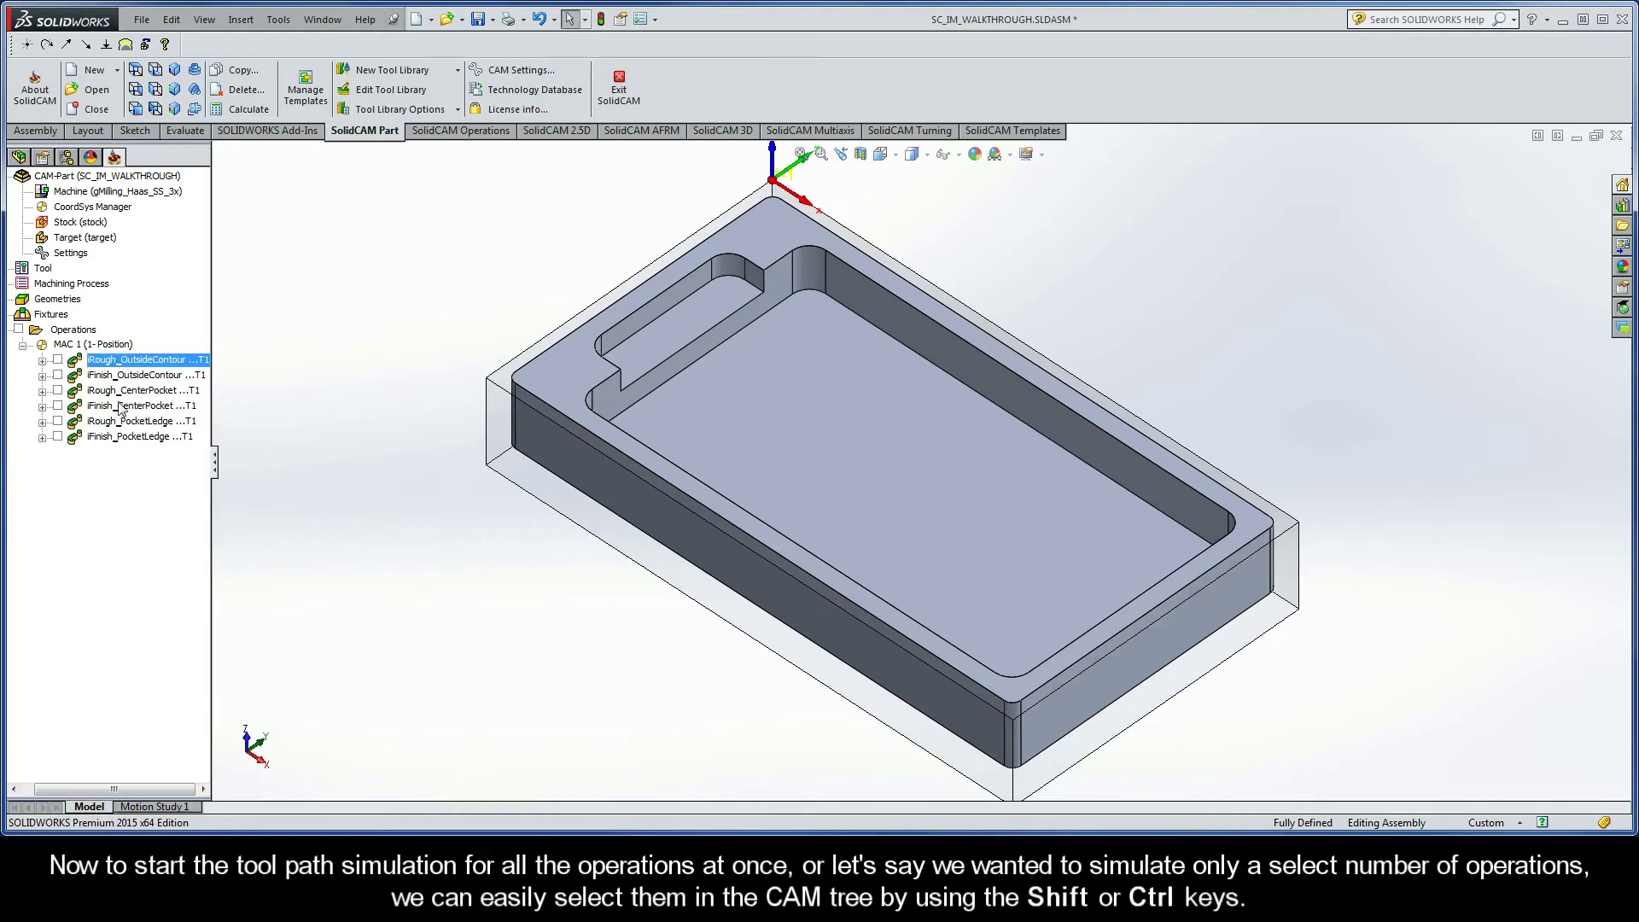
pyautogui.keyDown('shift'); pyautogui.click(122, 437); pyautogui.keyUp('shift')
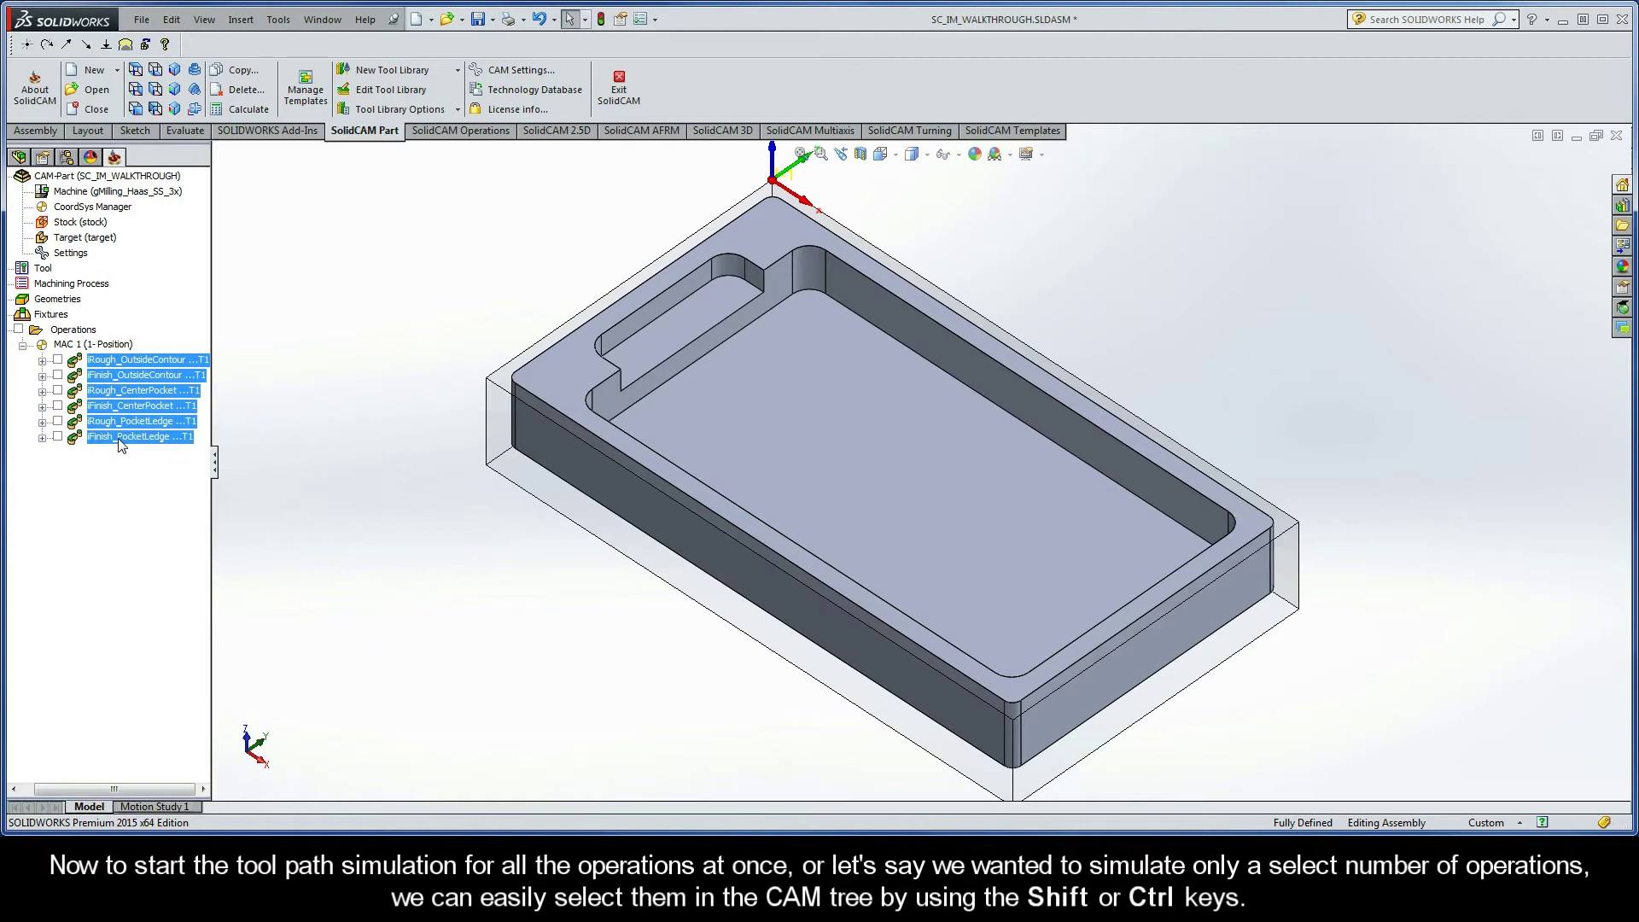
pyautogui.click(119, 367)
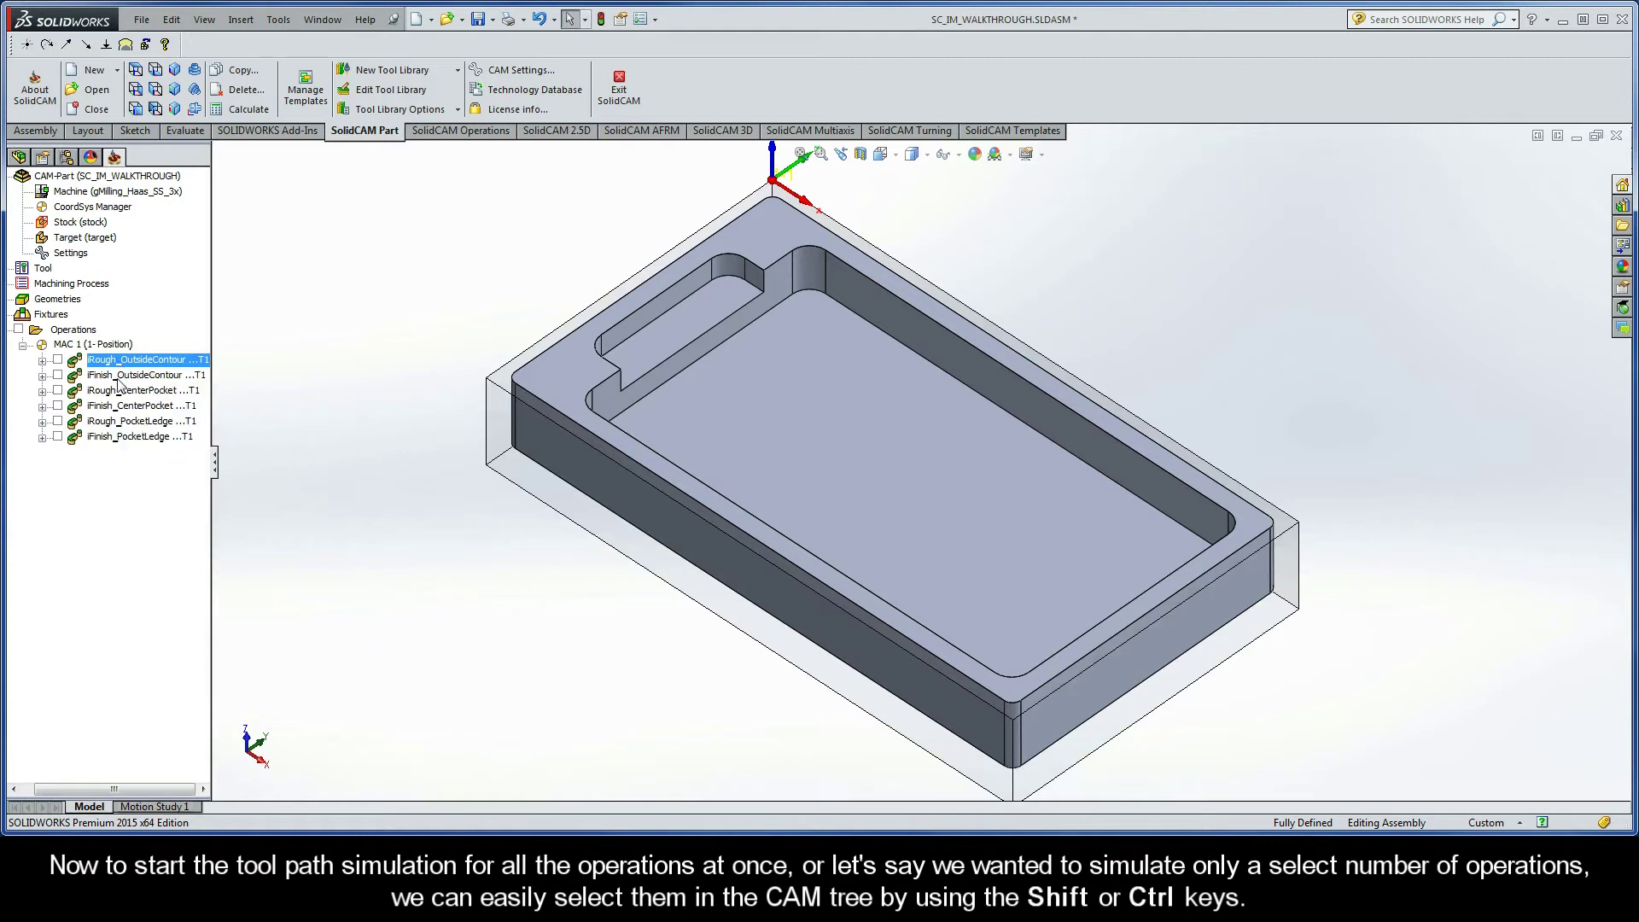
pyautogui.keyDown('ctrl'); pyautogui.click(119, 391); pyautogui.keyUp('ctrl')
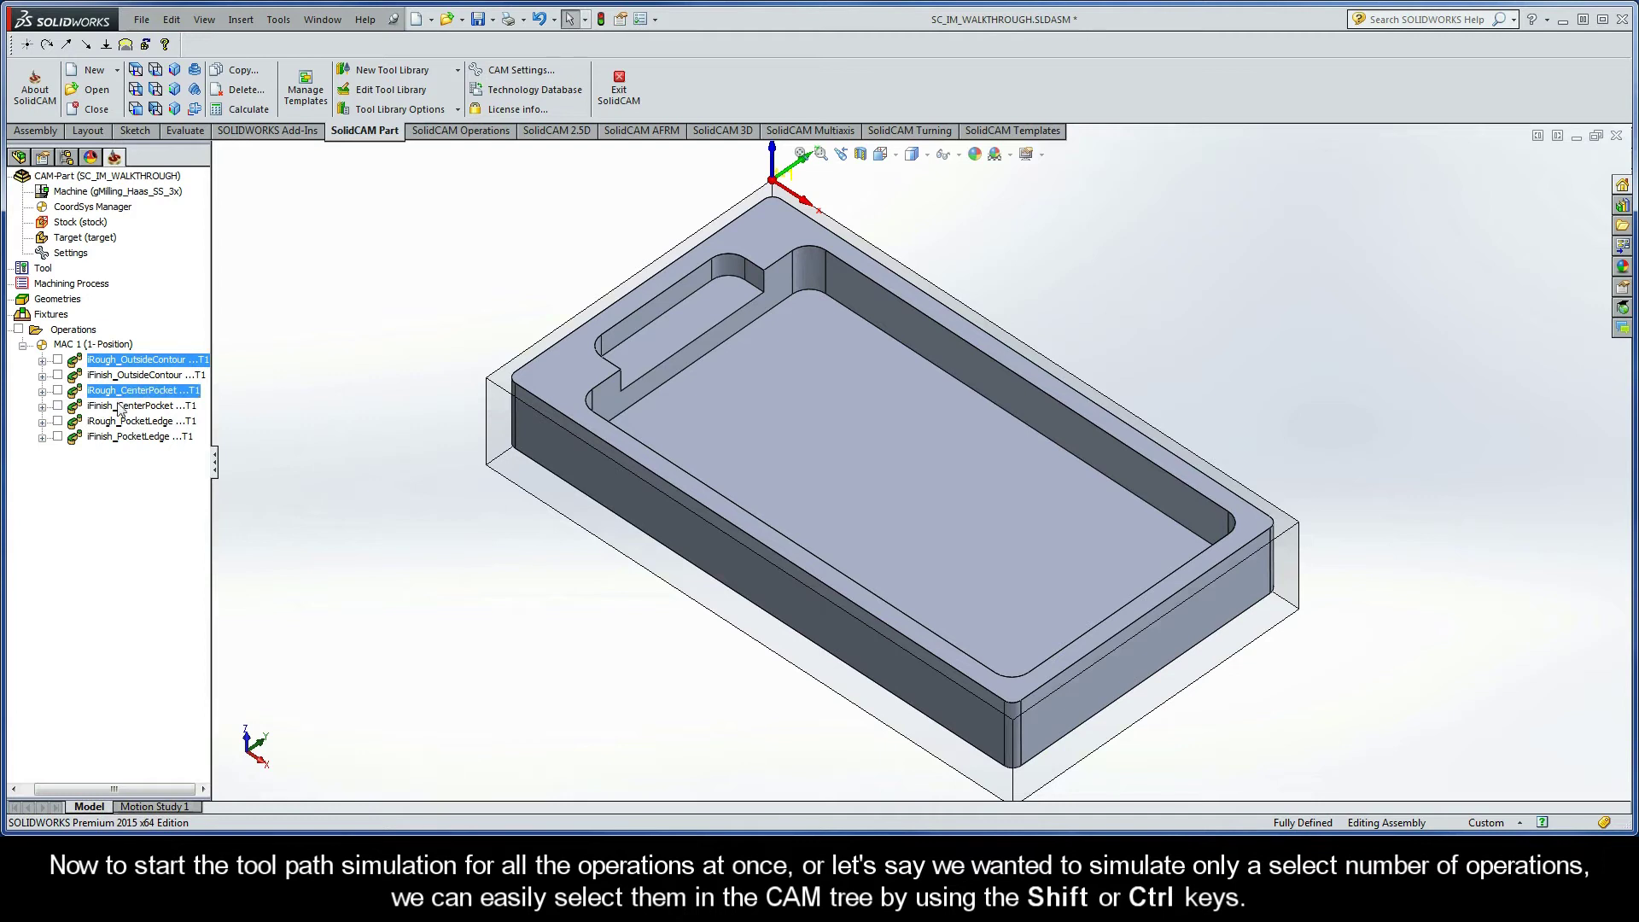
pyautogui.keyDown('ctrl'); pyautogui.click(119, 424); pyautogui.keyUp('ctrl')
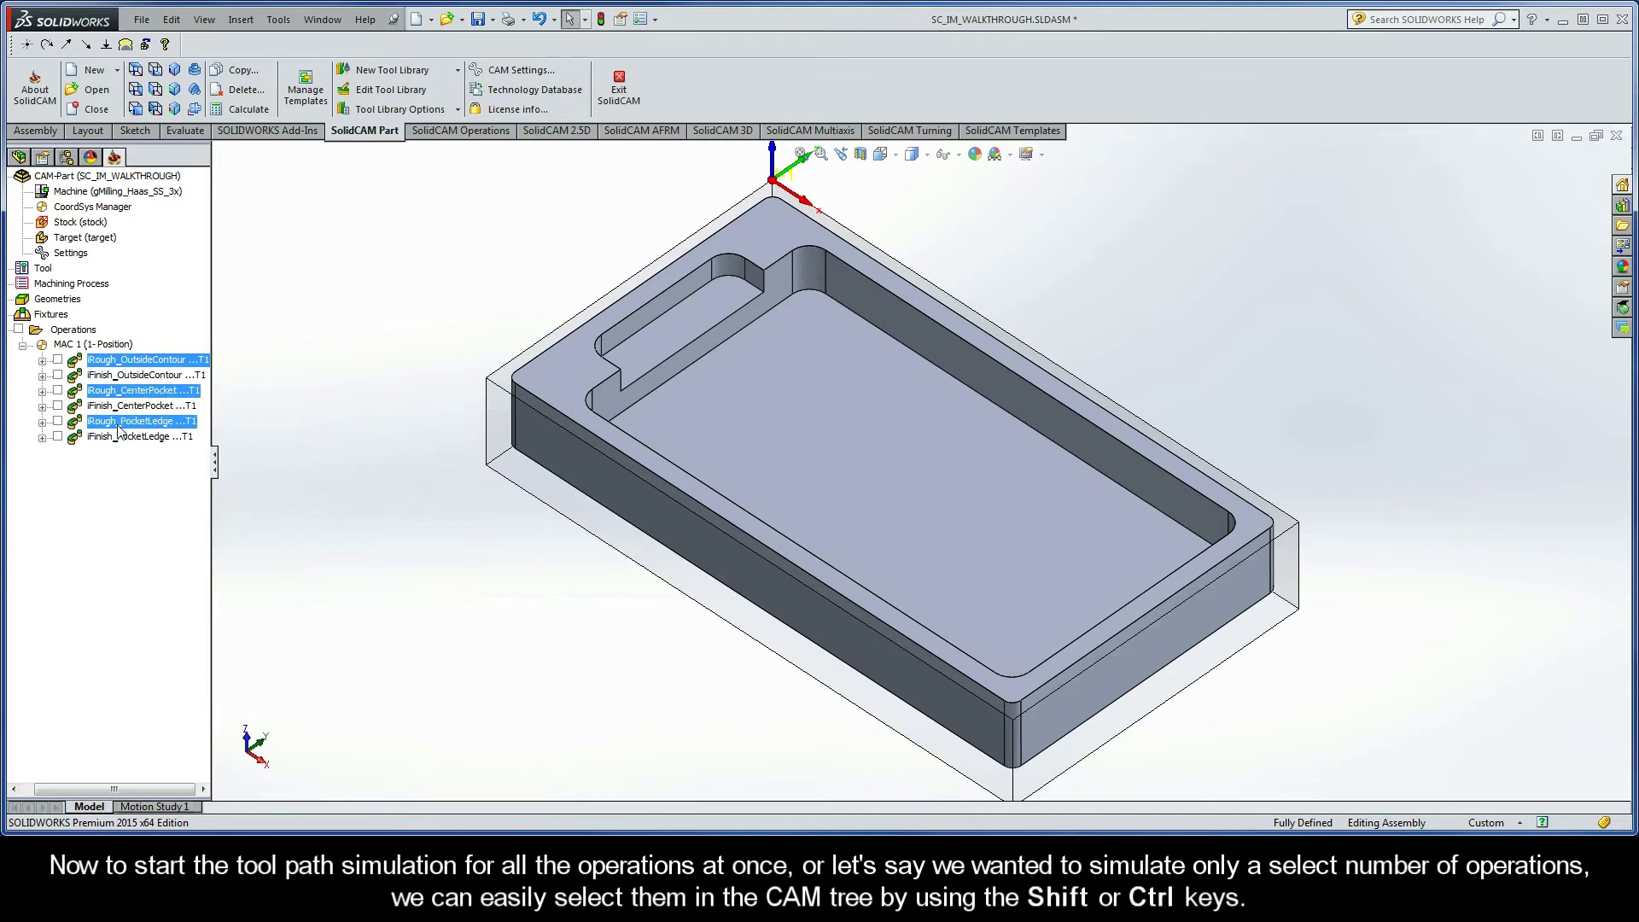
# Launch Simulate for all operations from the Operations header's context menu
pyautogui.rightClick(84, 332)
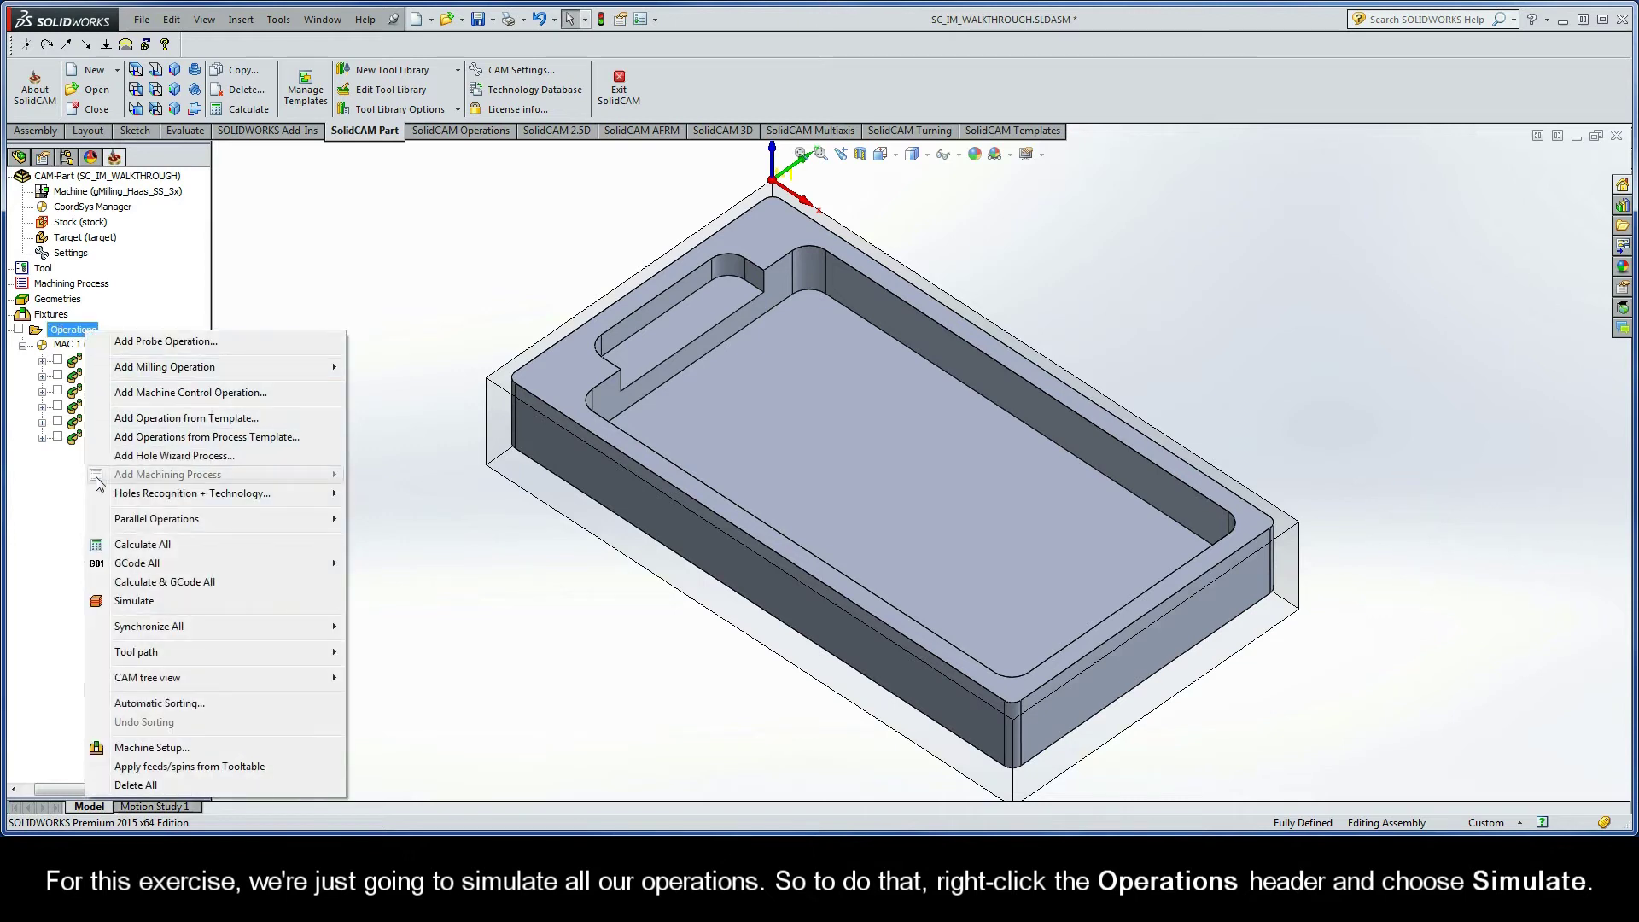
pyautogui.click(119, 600)
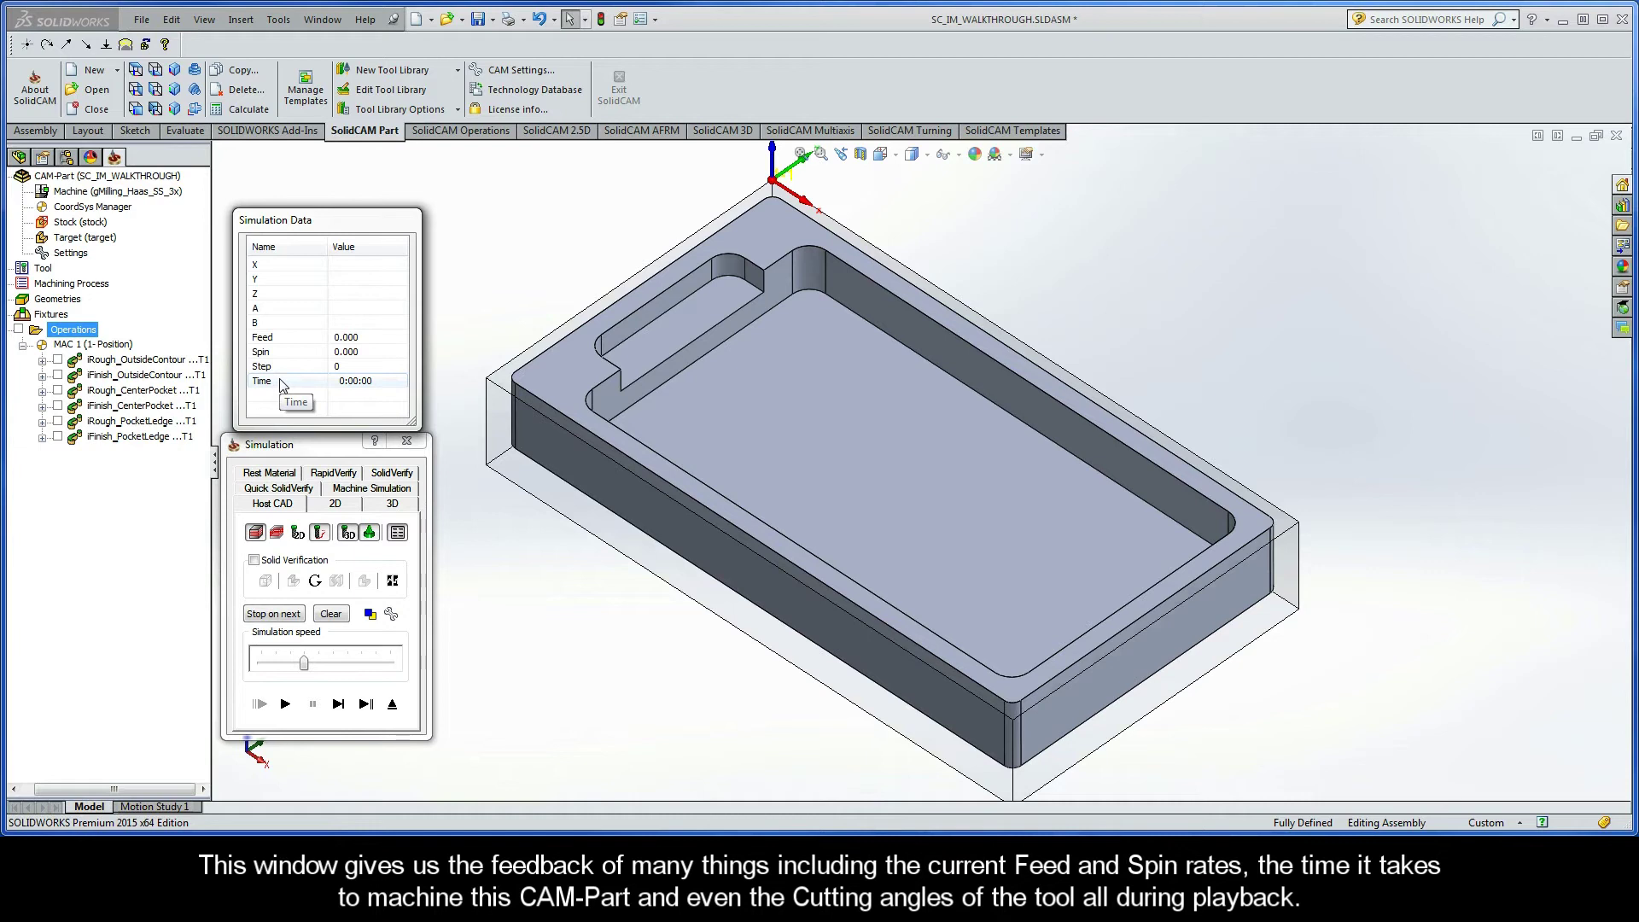
# Play the simulation to step 6595, slowing it down then setting maximum speed
pyautogui.click(285, 703)
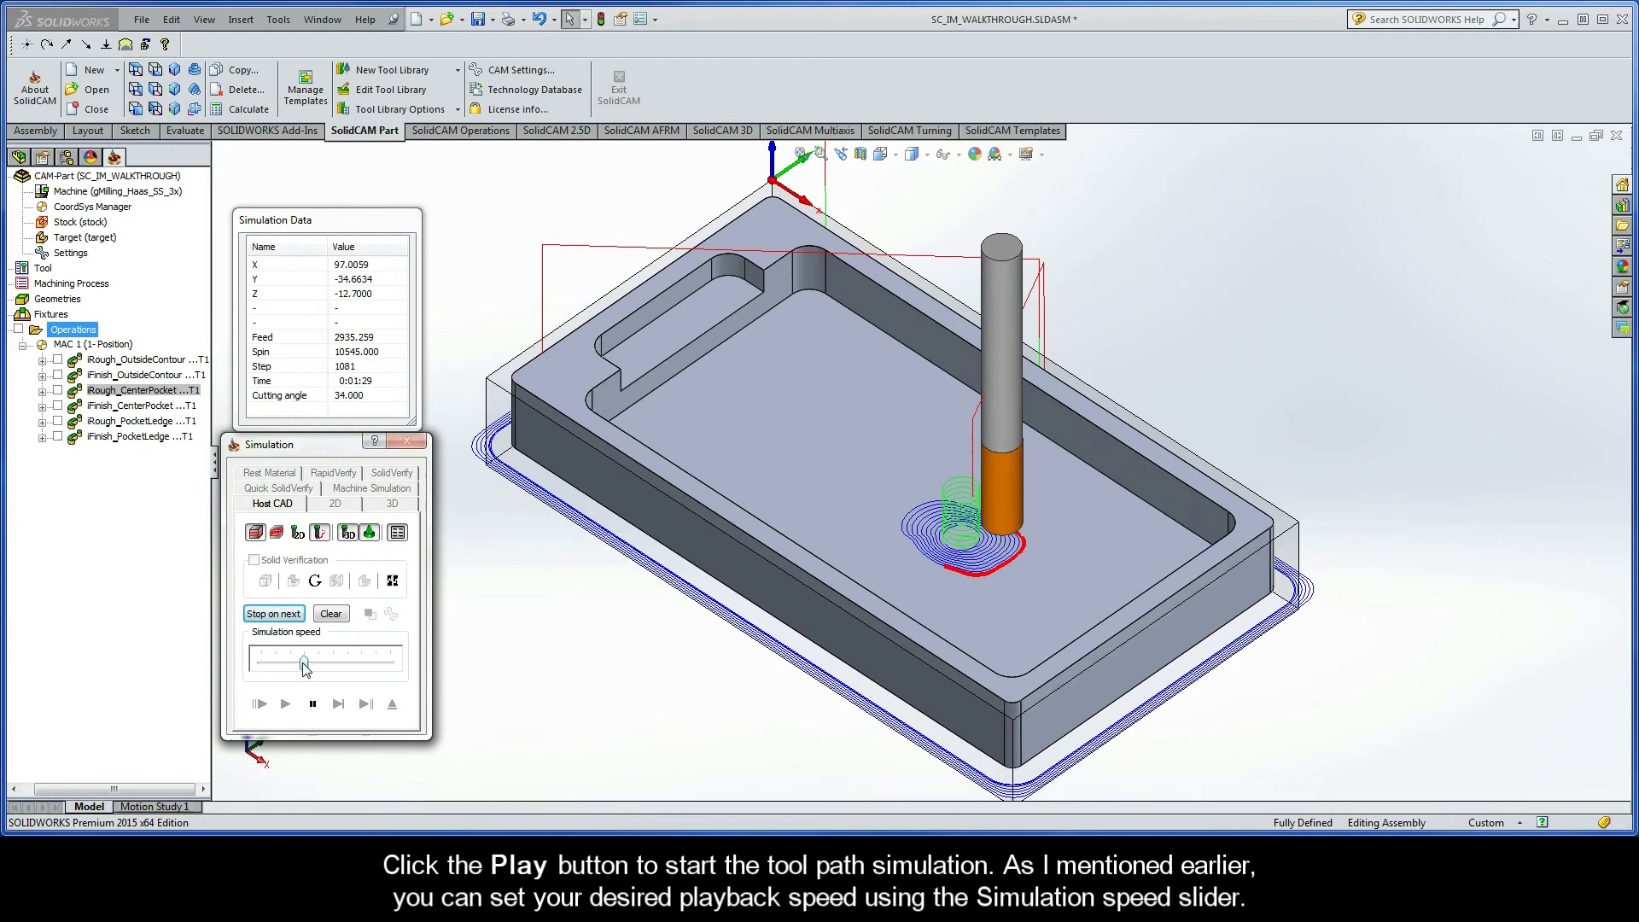
pyautogui.moveTo(304, 666); pyautogui.dragTo(265, 665)
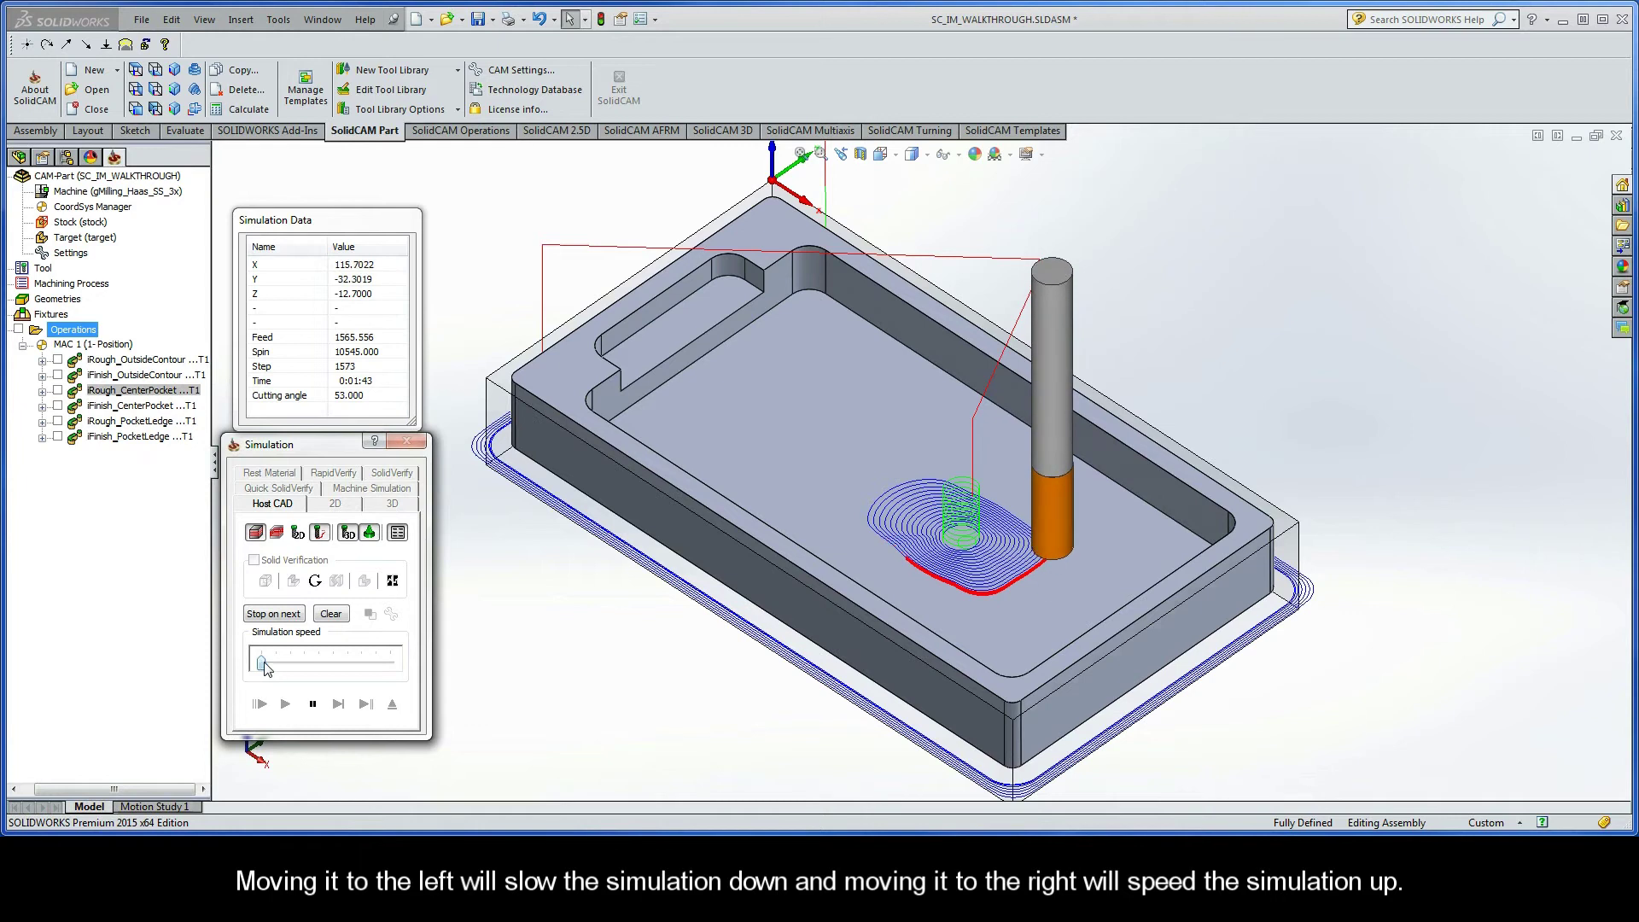
pyautogui.moveTo(263, 667); pyautogui.dragTo(390, 667)
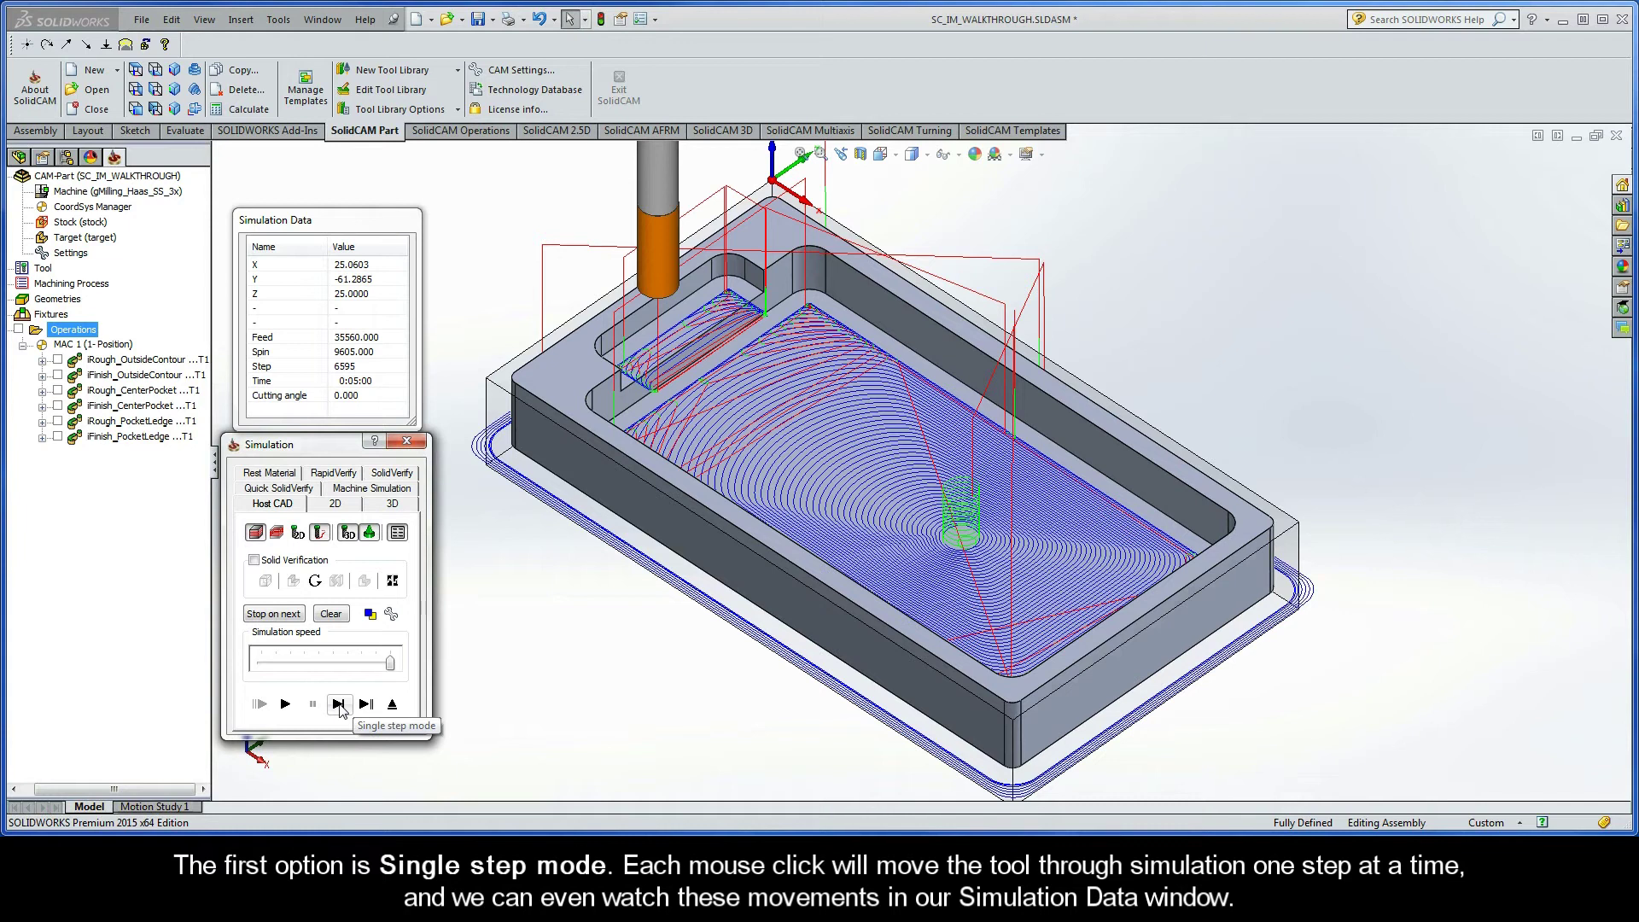
# Restart in single-step mode and advance to step 52 along the outside contour
pyautogui.click(339, 705)
pyautogui.click(339, 705)
pyautogui.click(339, 705)
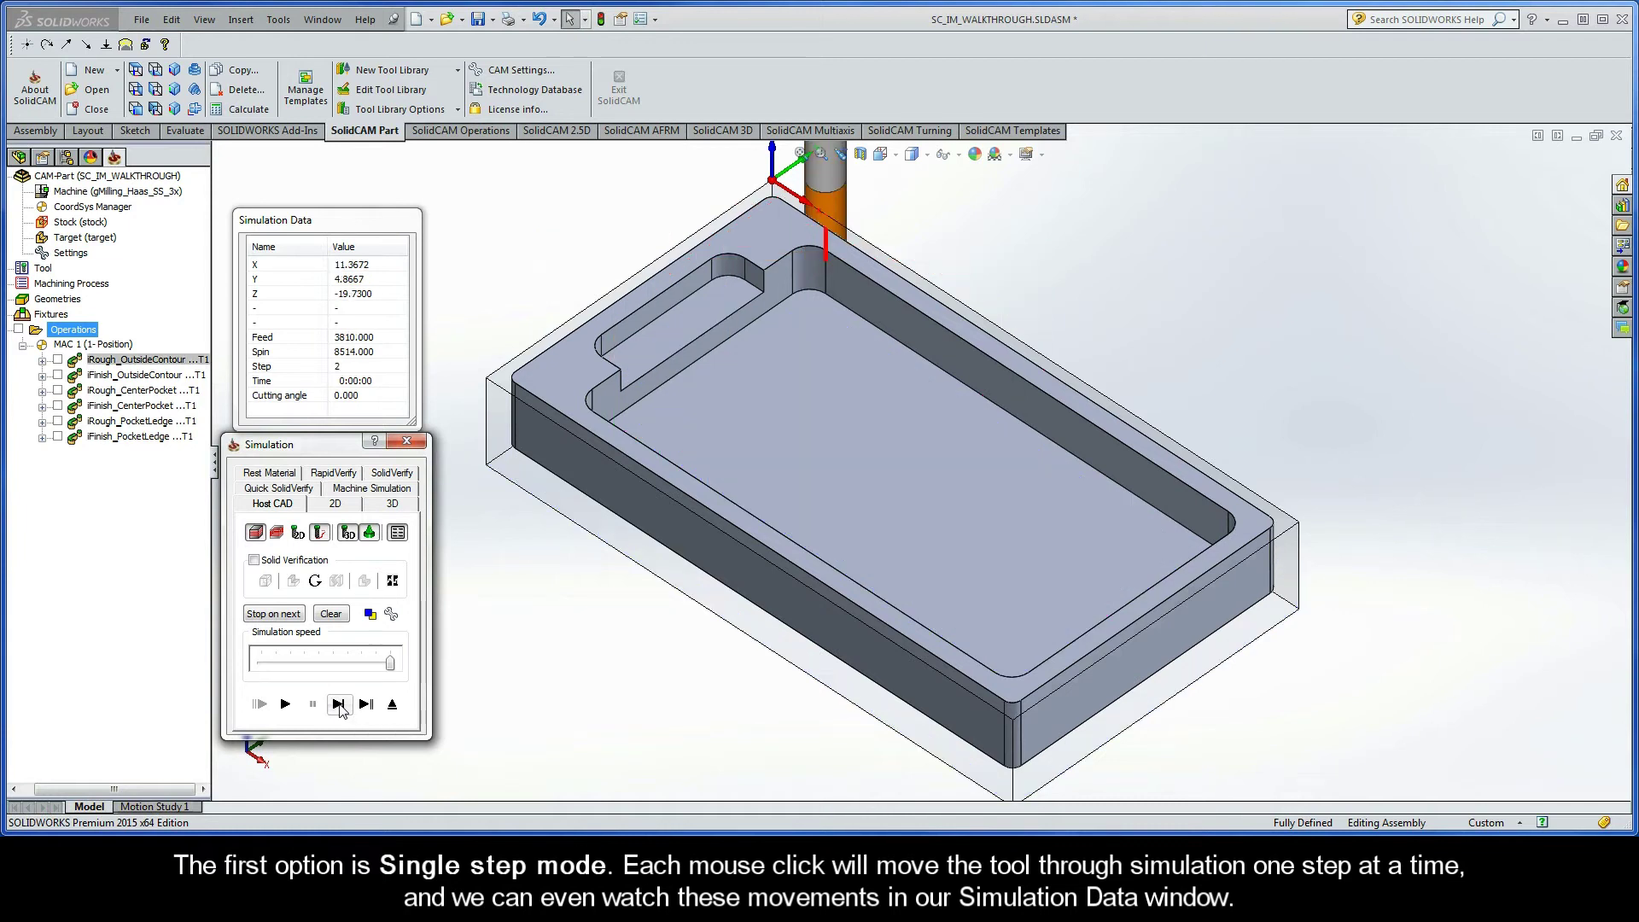
pyautogui.click(339, 705)
pyautogui.click(339, 704)
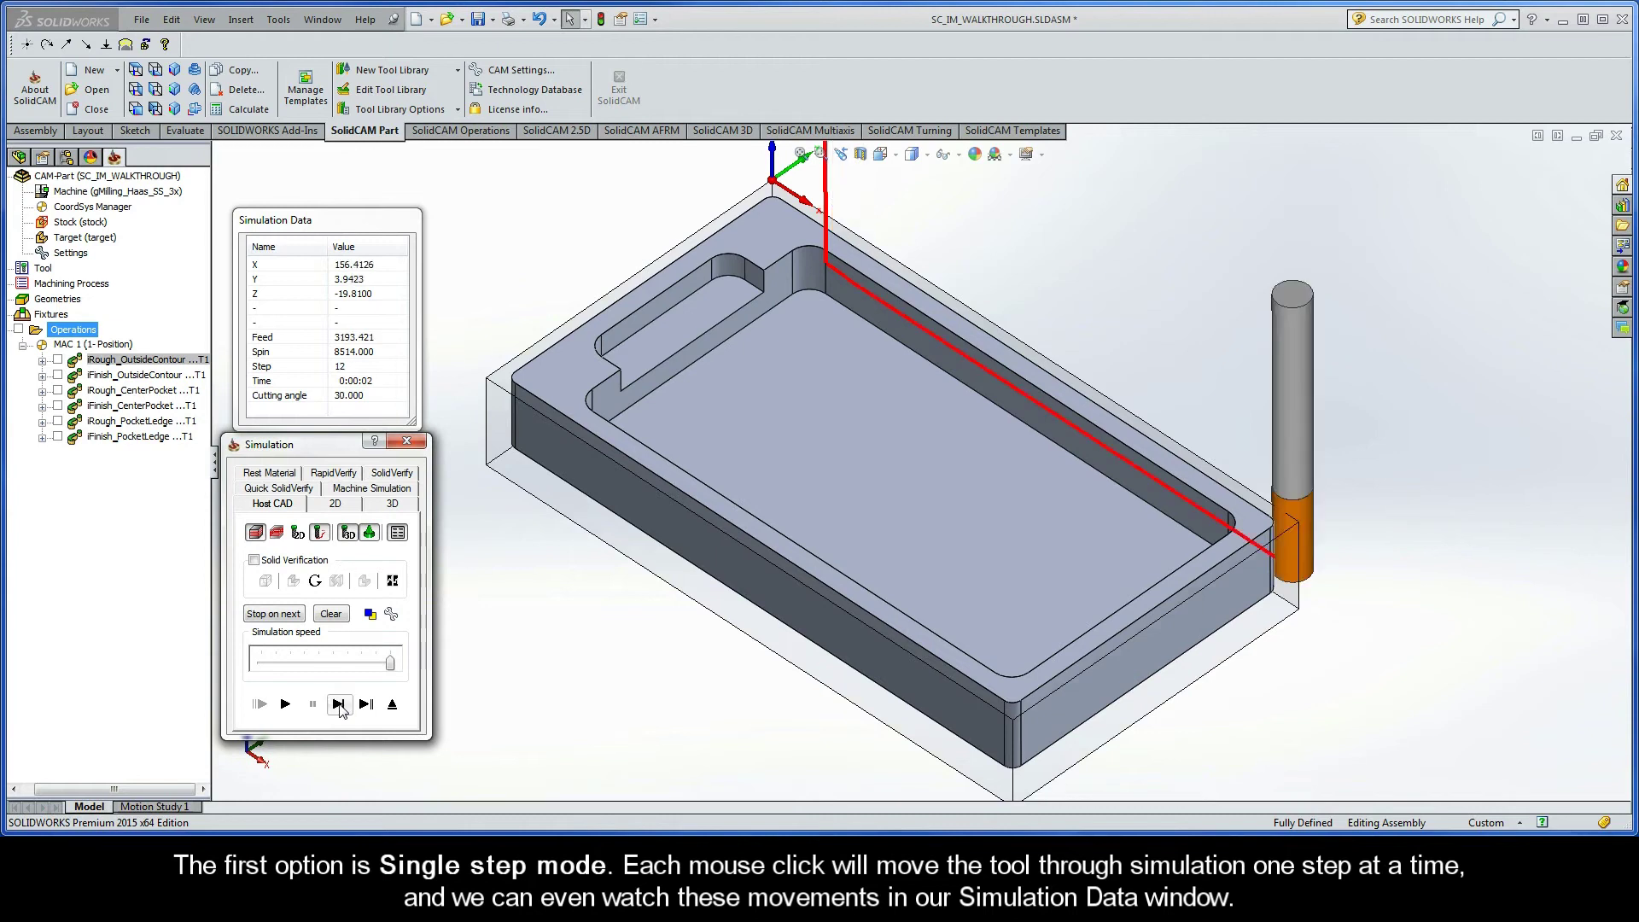
pyautogui.click(339, 704)
pyautogui.click(339, 704)
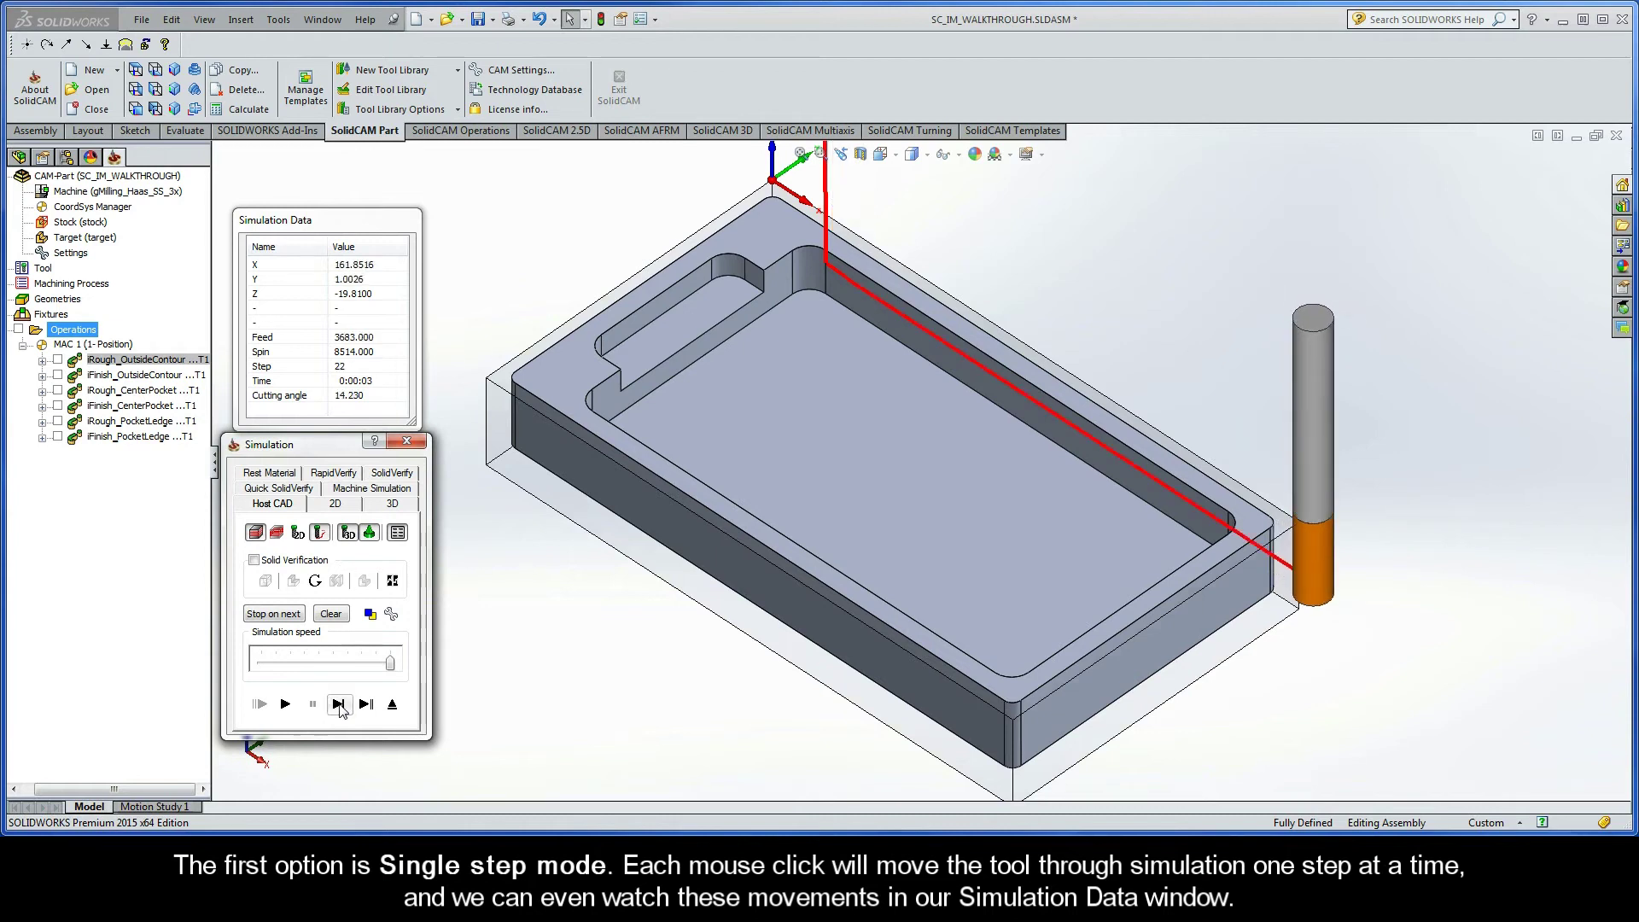
pyautogui.click(339, 704)
pyautogui.click(339, 705)
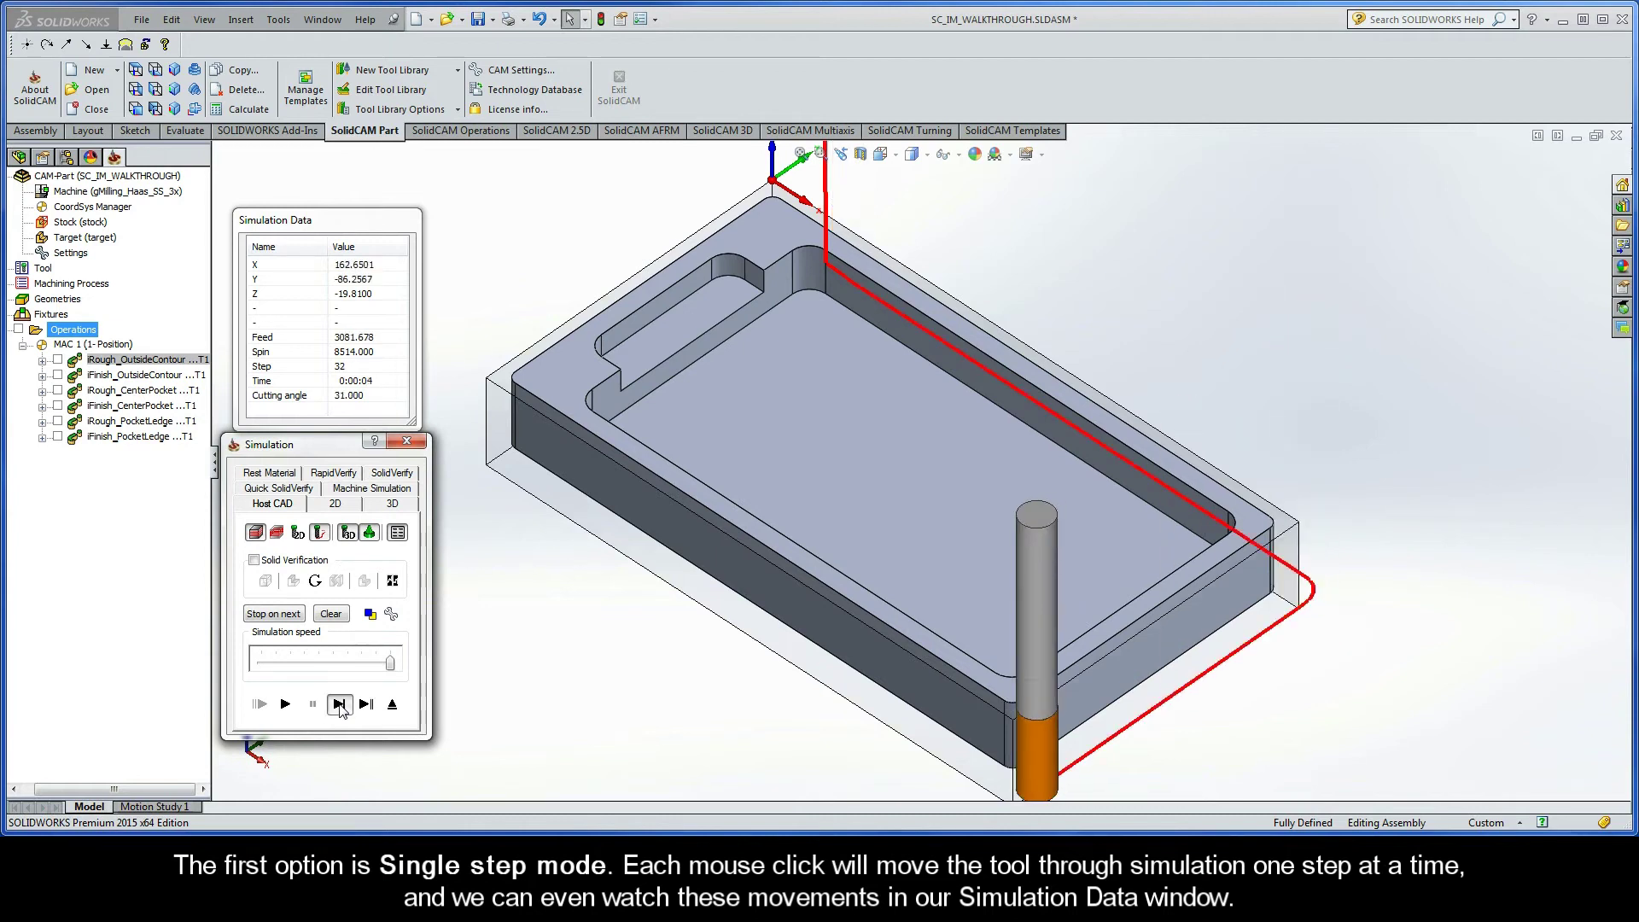
pyautogui.click(339, 704)
pyautogui.click(339, 704)
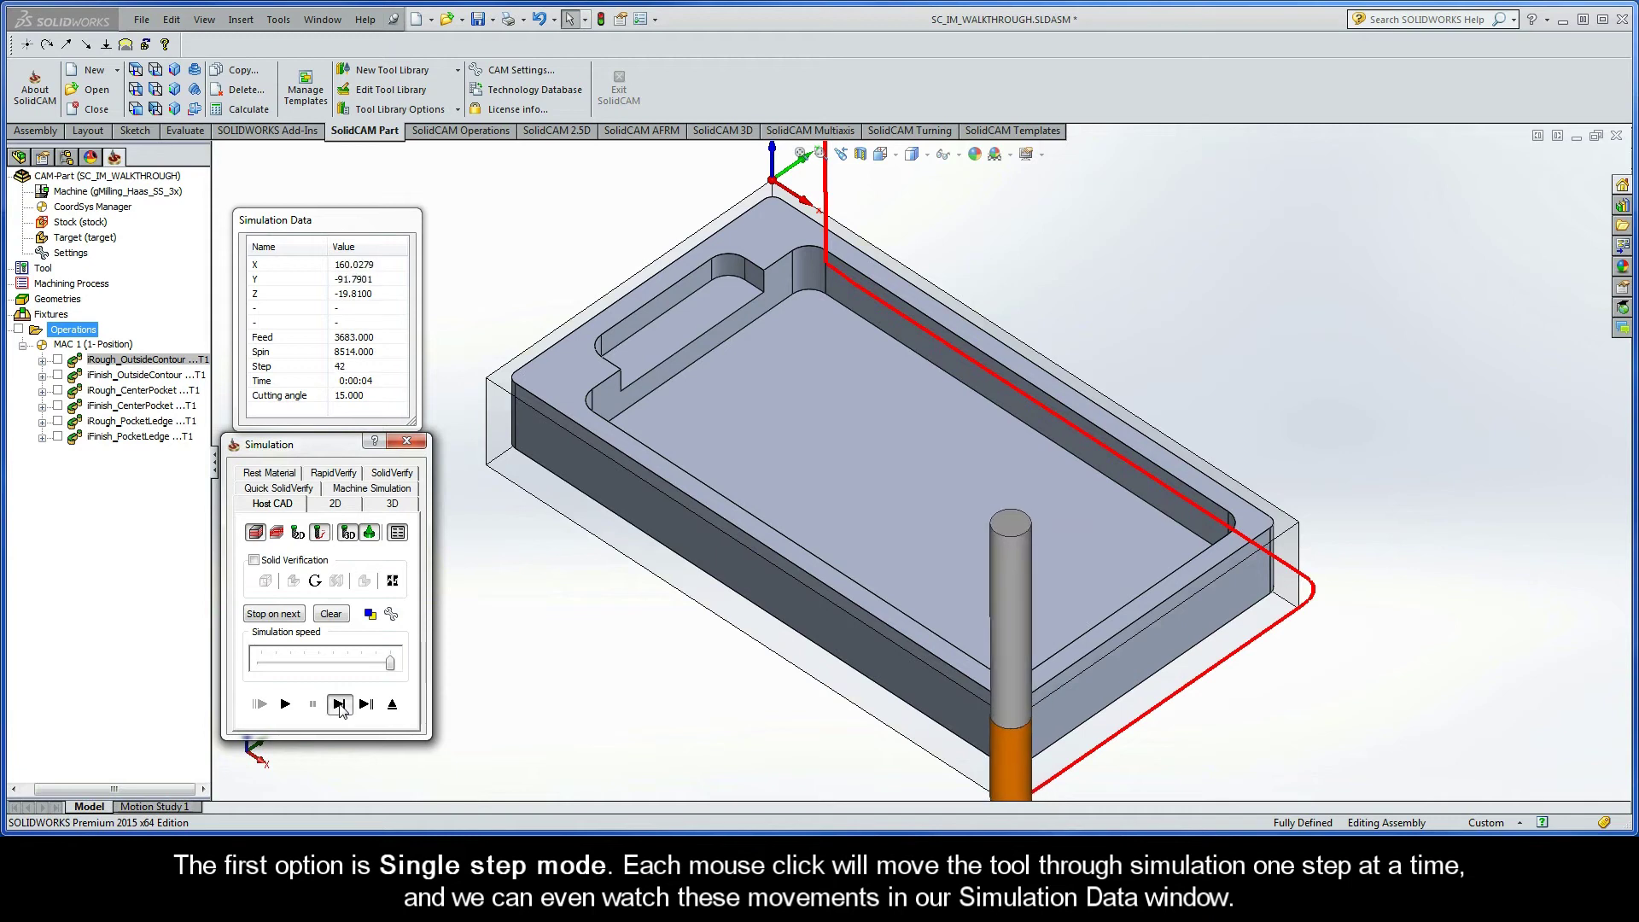
pyautogui.click(339, 704)
pyautogui.click(338, 704)
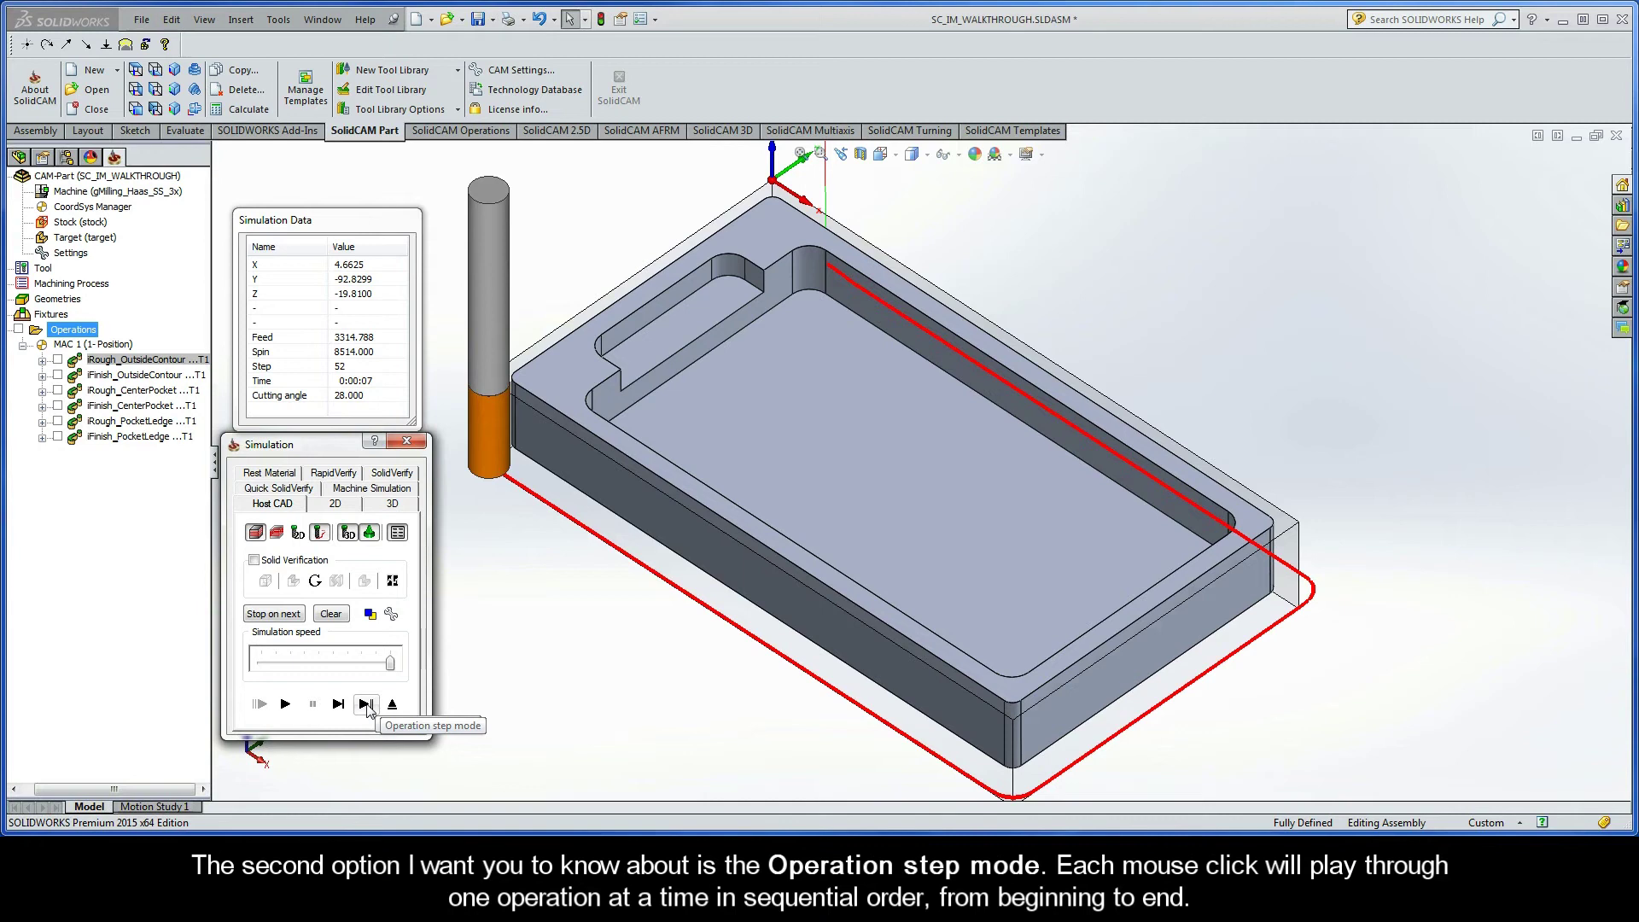
# Step operation by operation through iRough_PocketLedge and iFinish_PocketLedge to step 6595
pyautogui.click(366, 705)
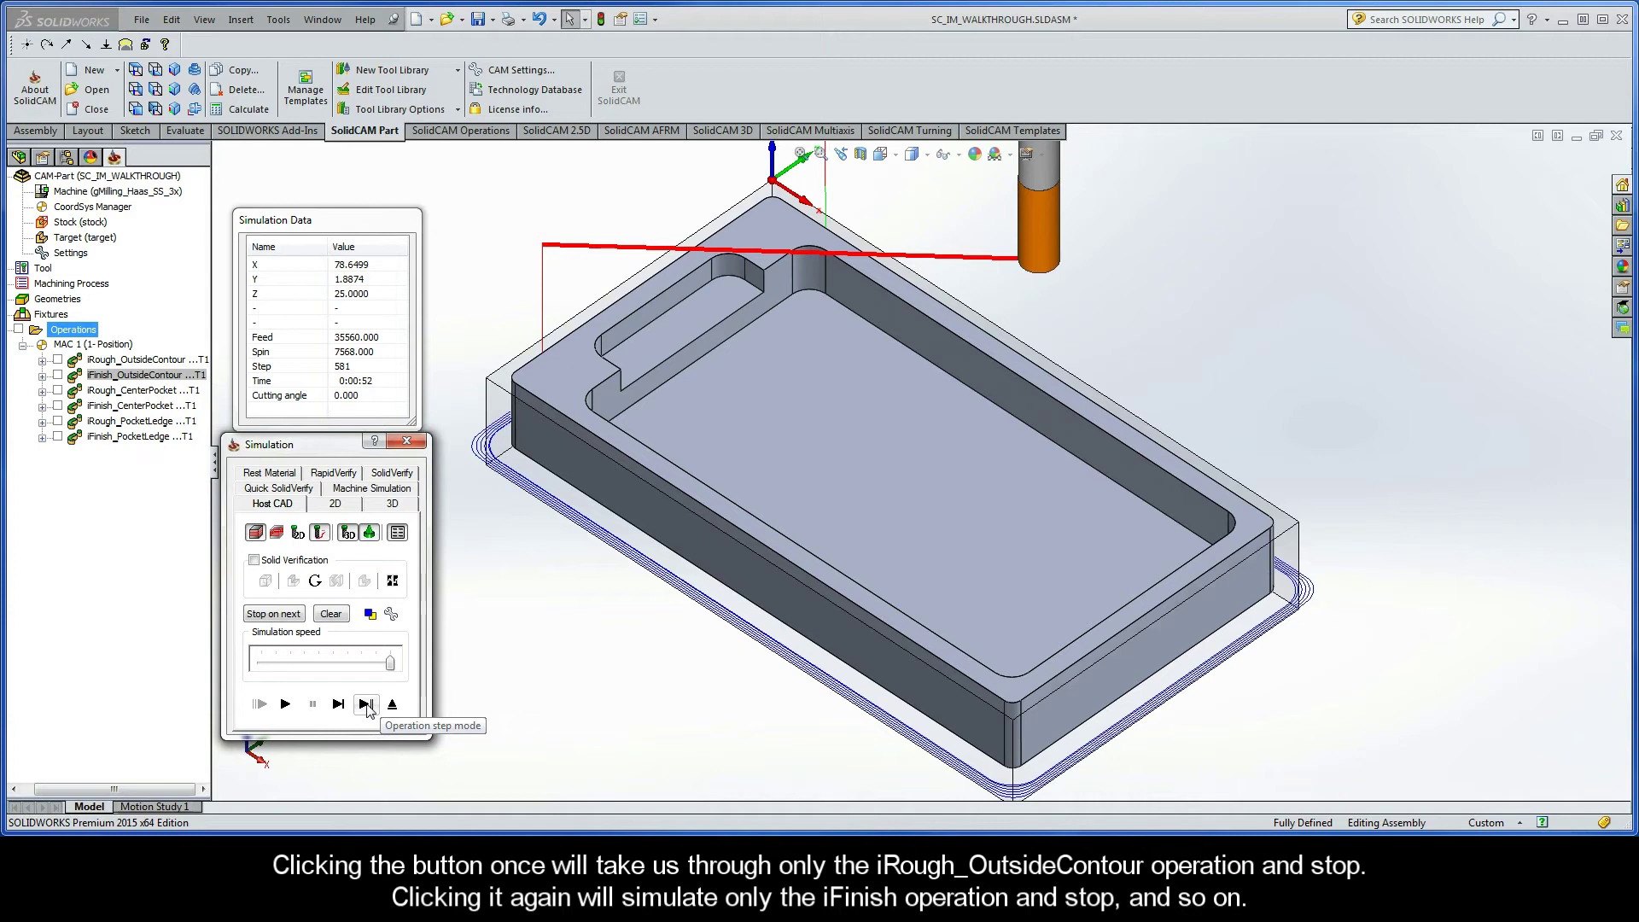
pyautogui.click(366, 705)
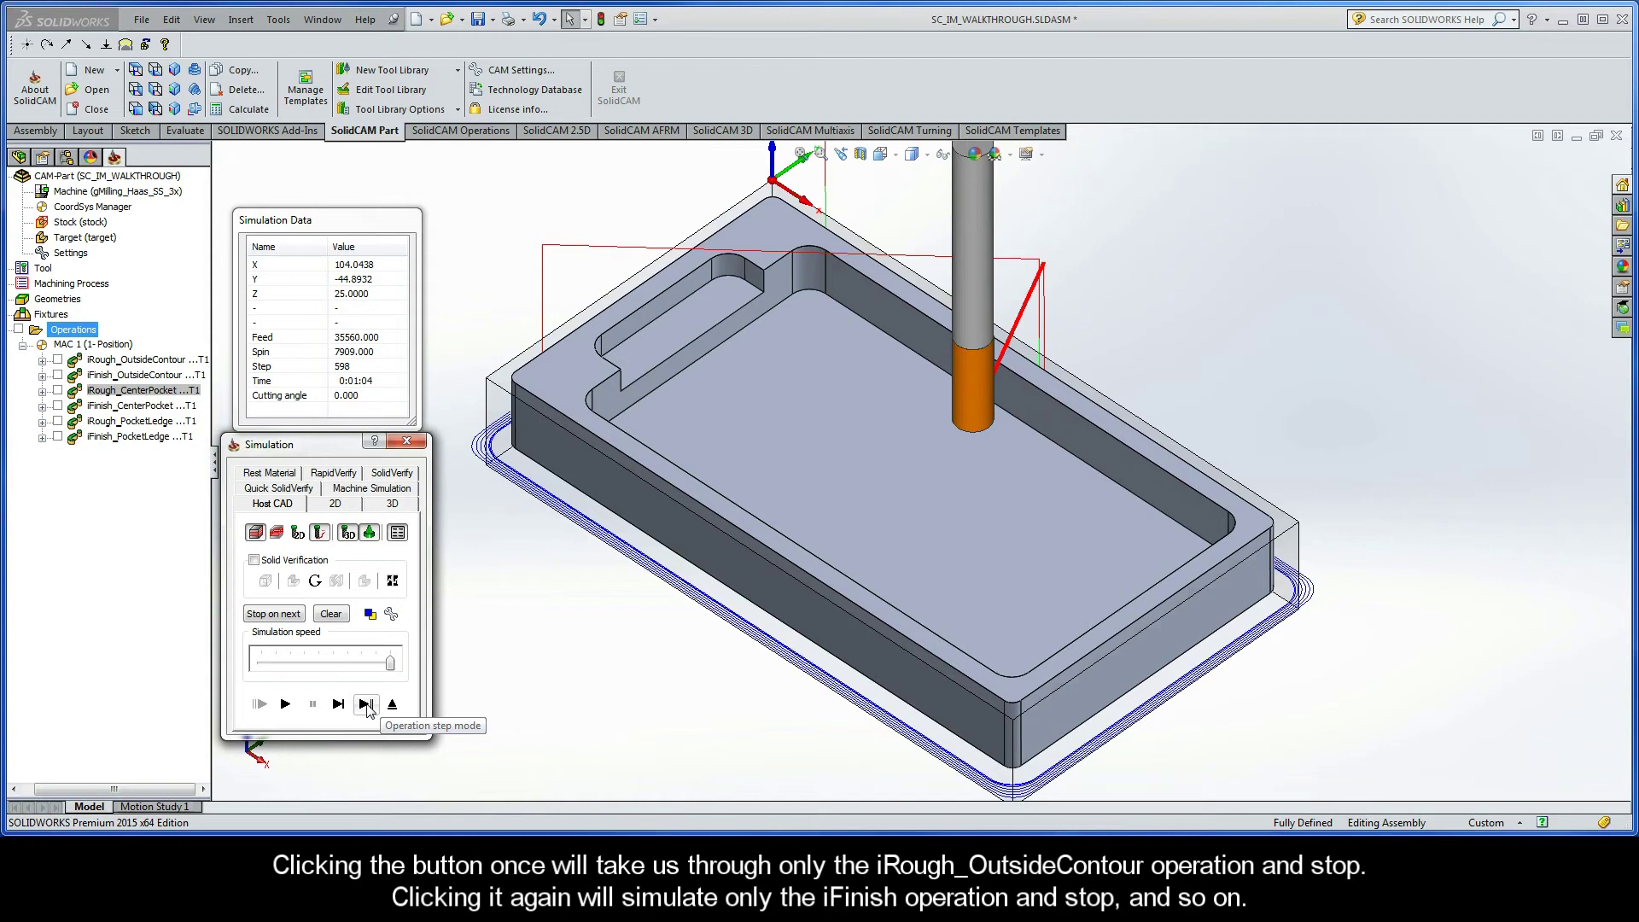
pyautogui.click(366, 705)
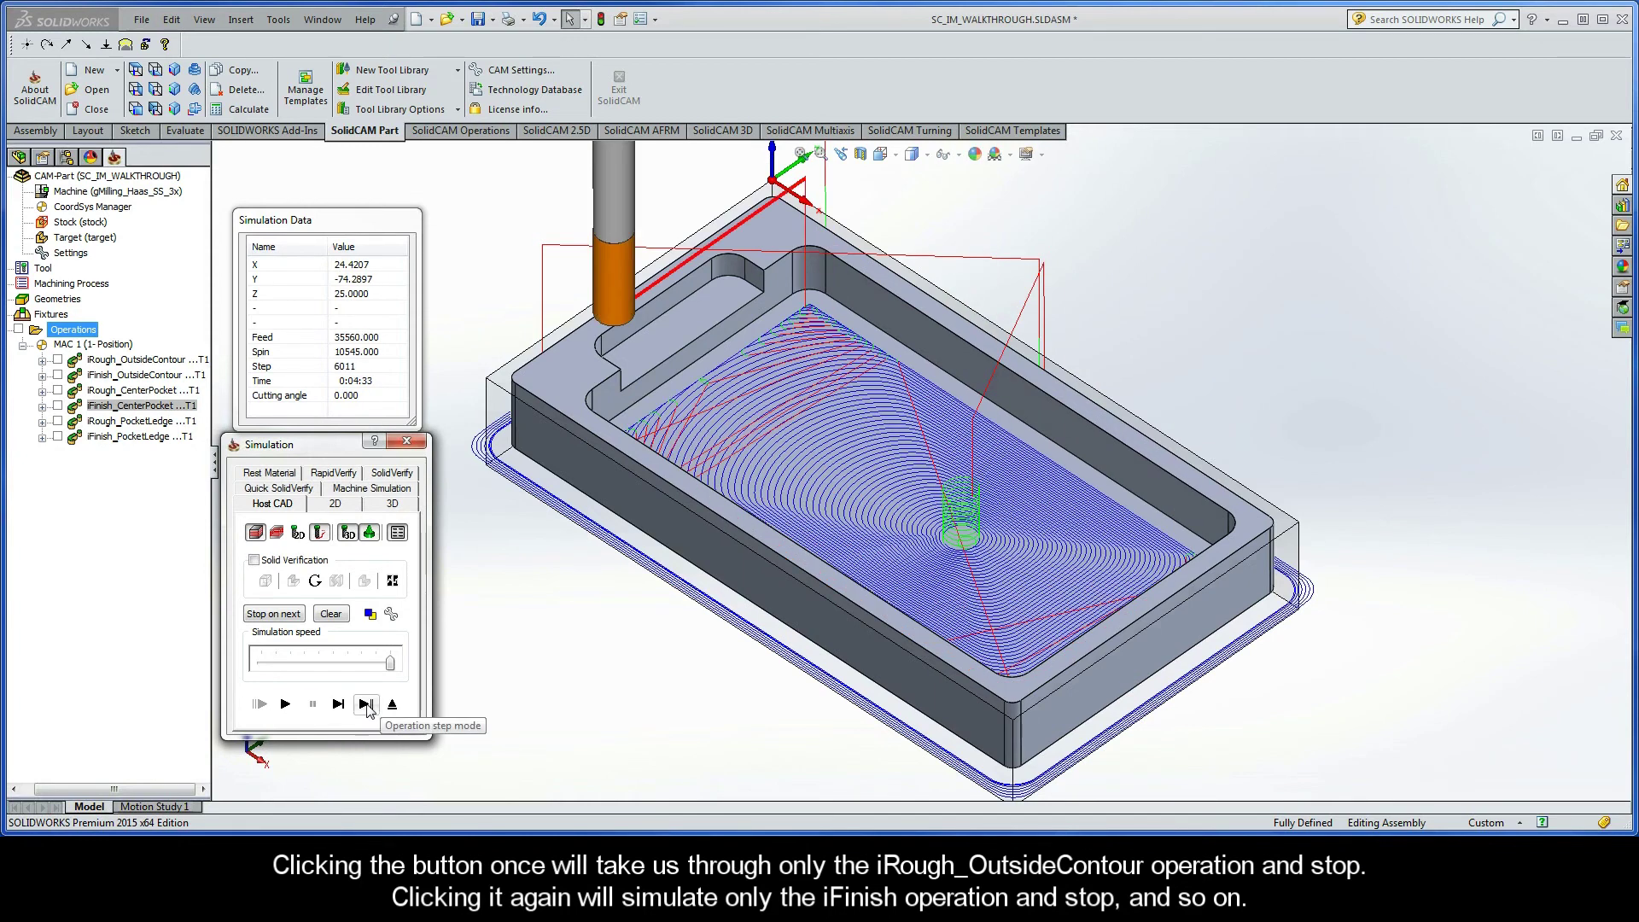
pyautogui.click(366, 705)
pyautogui.click(366, 705)
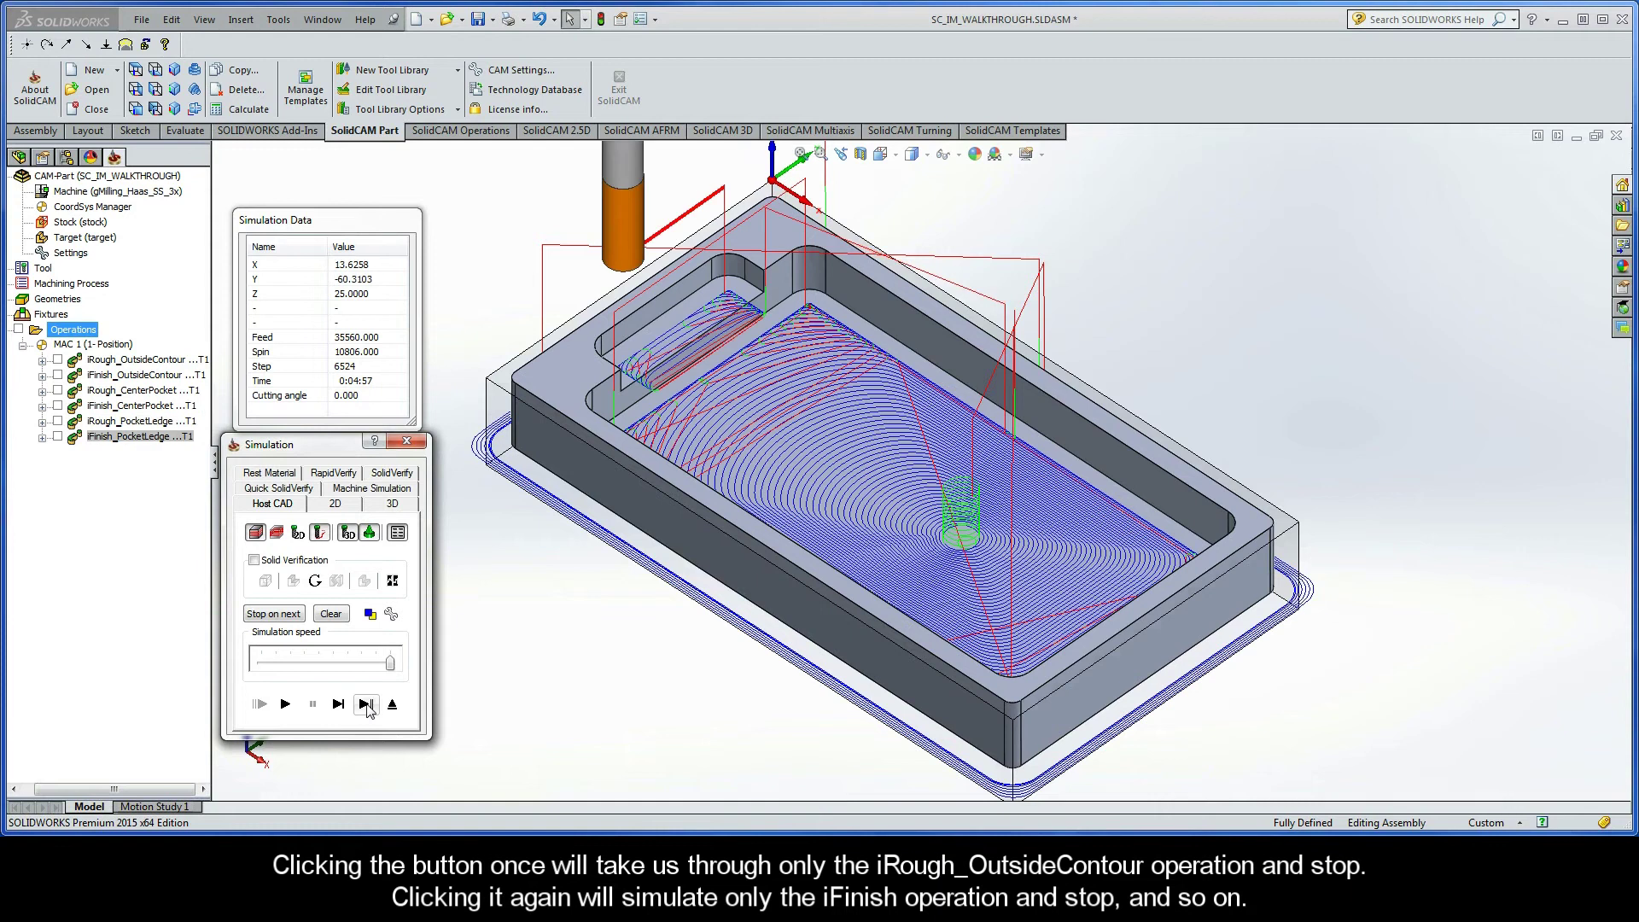
pyautogui.click(367, 705)
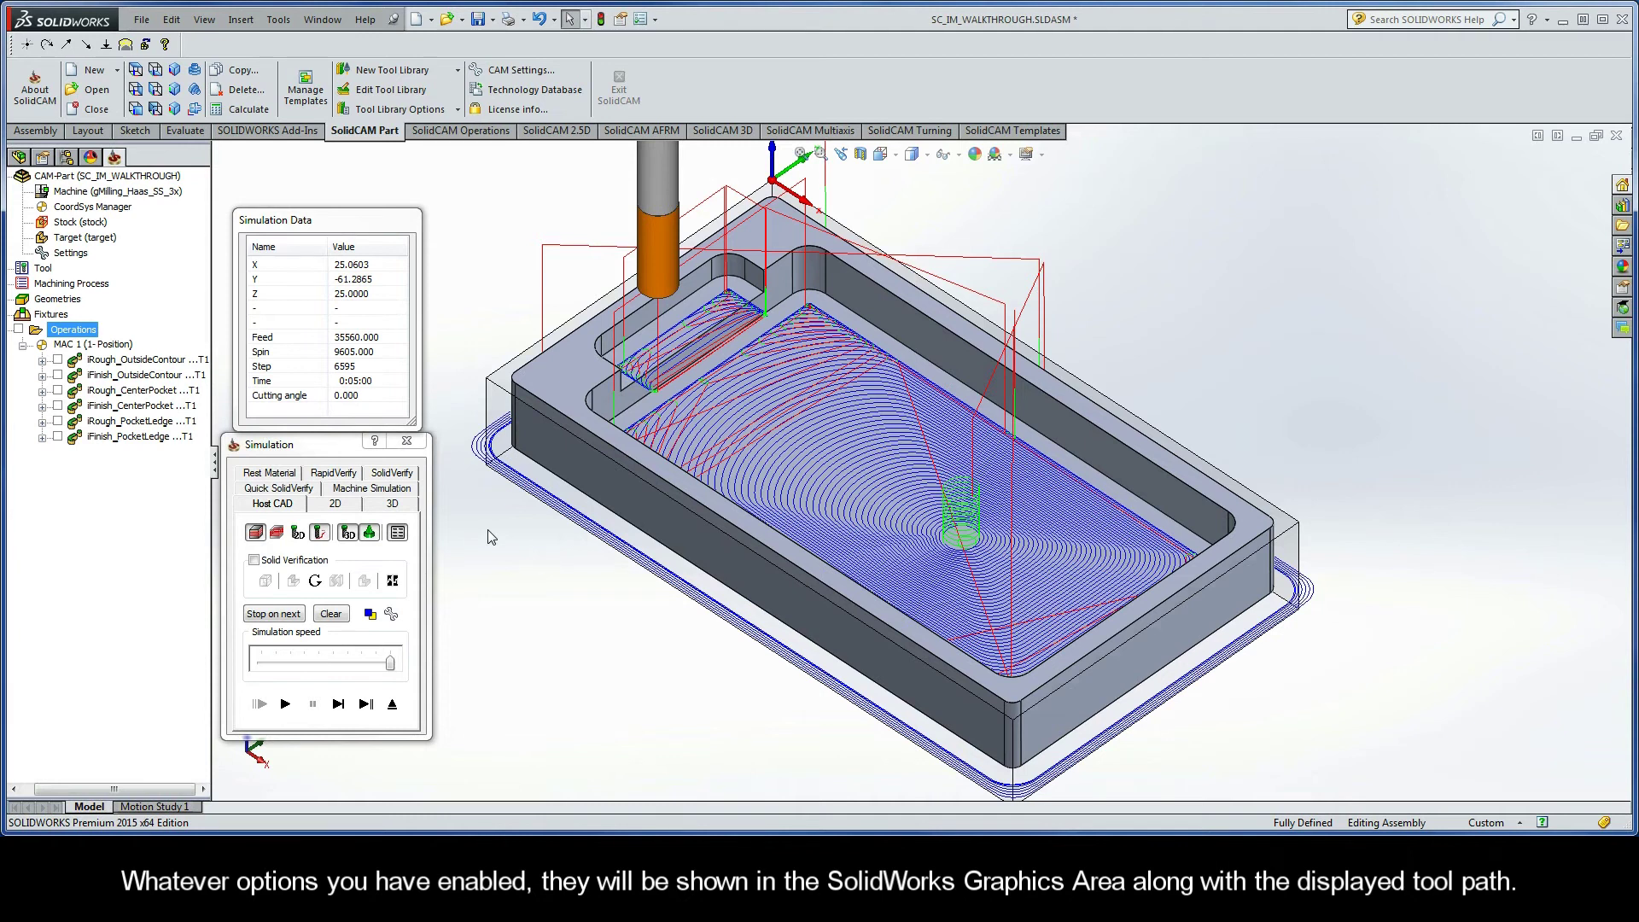
# Enable Solid Verification and replay the simulation to step 6595 at 0:05:00
pyautogui.click(254, 561)
pyautogui.click(253, 560)
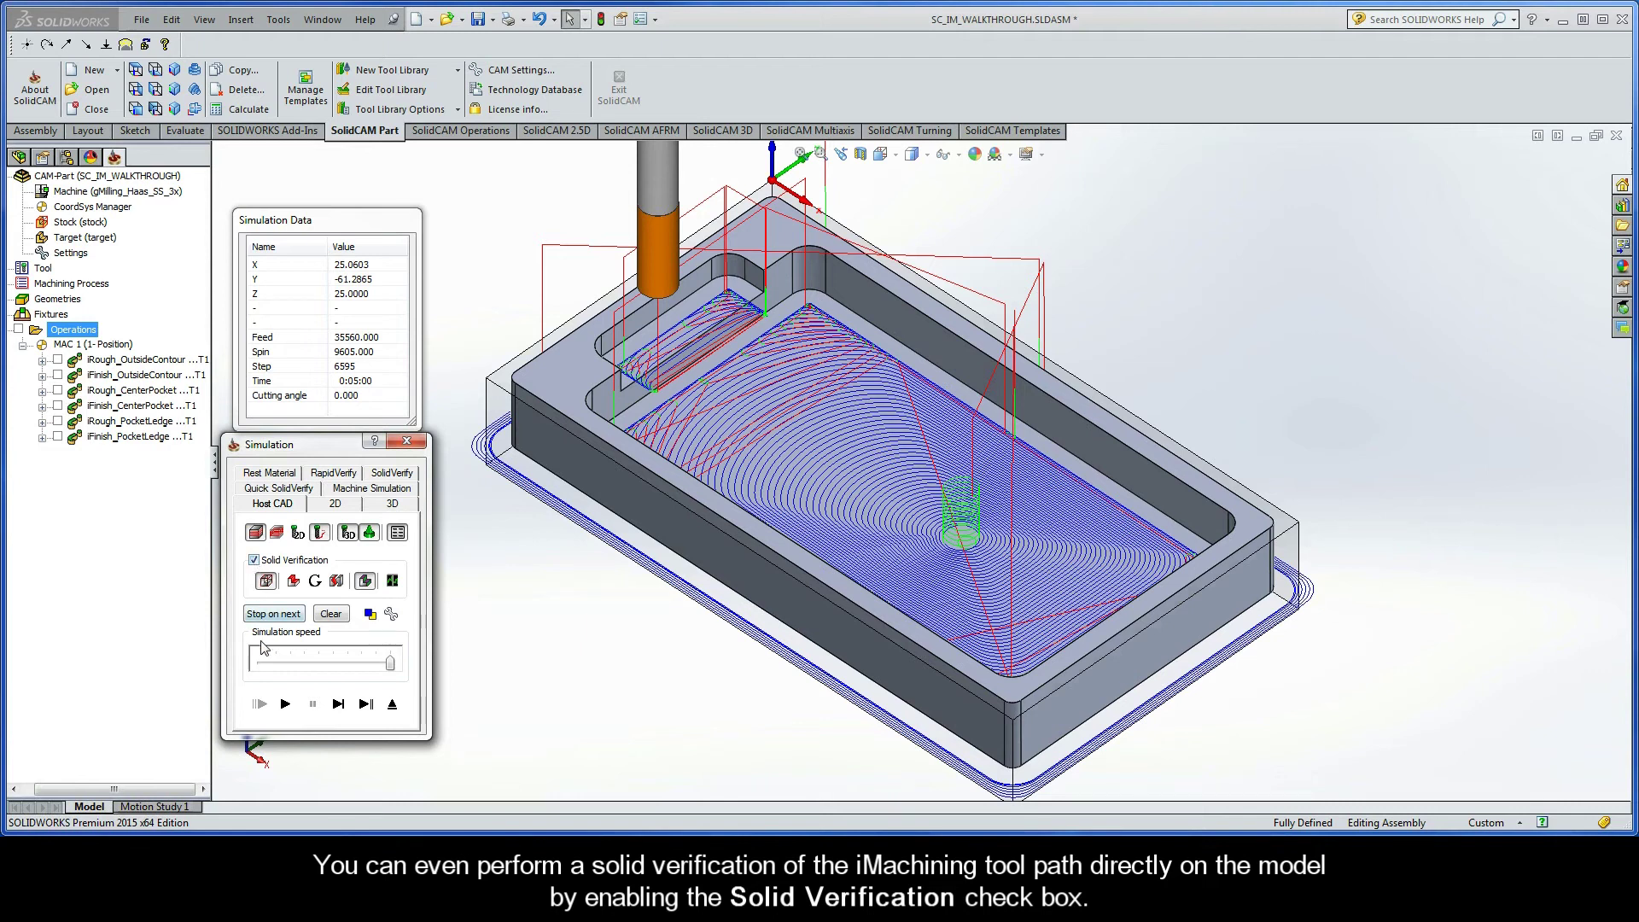
pyautogui.click(285, 703)
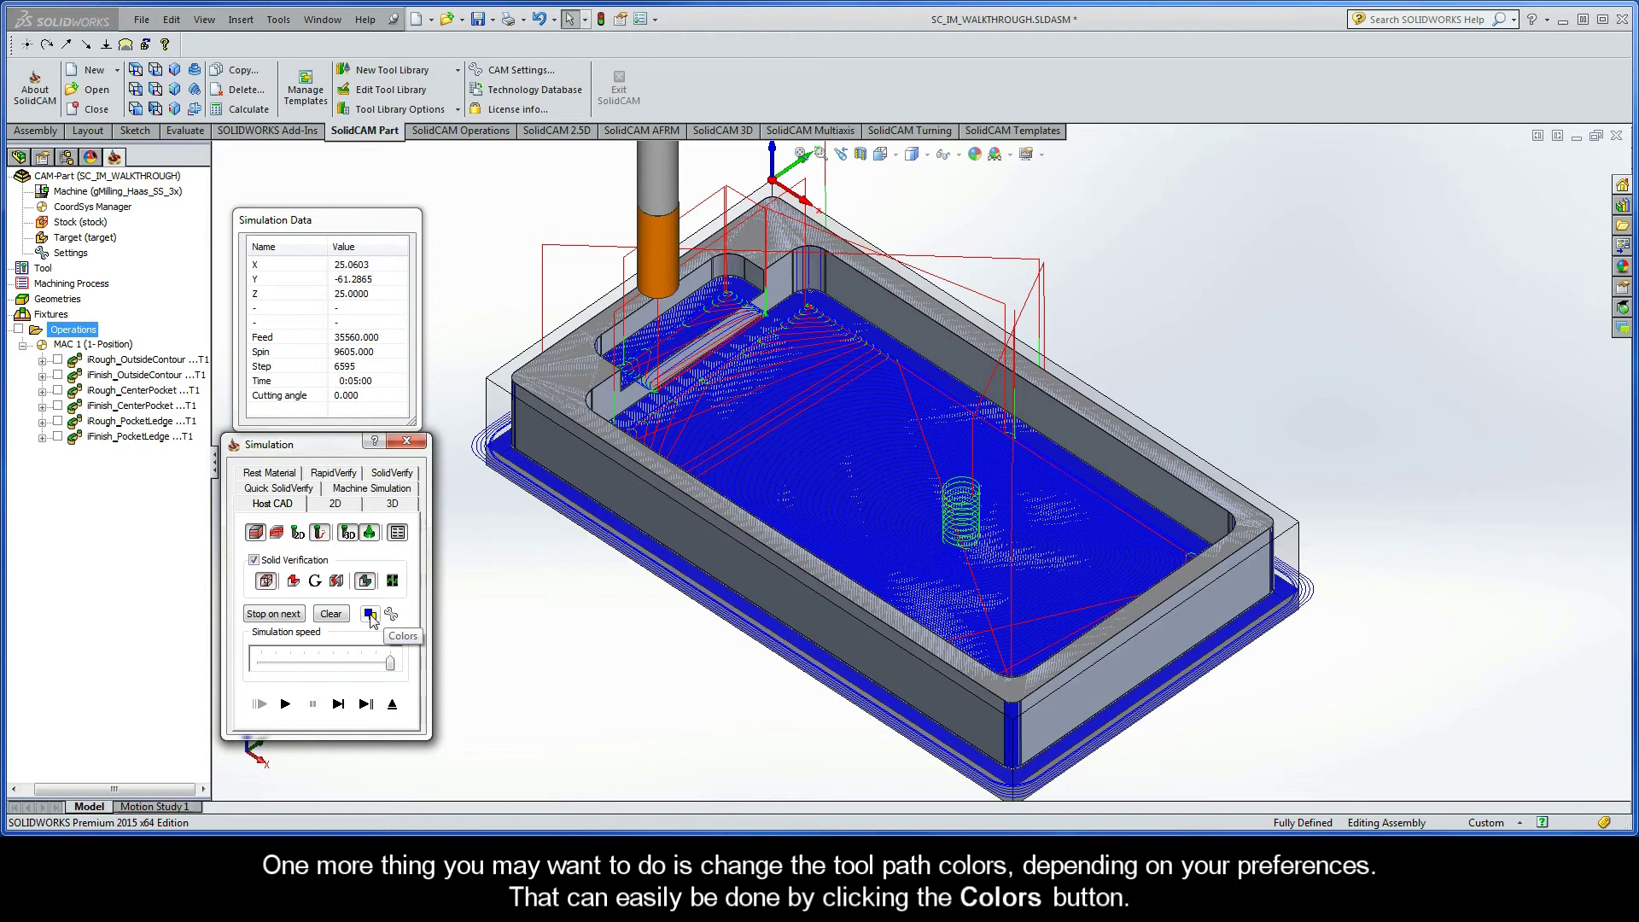
pyautogui.click(370, 616)
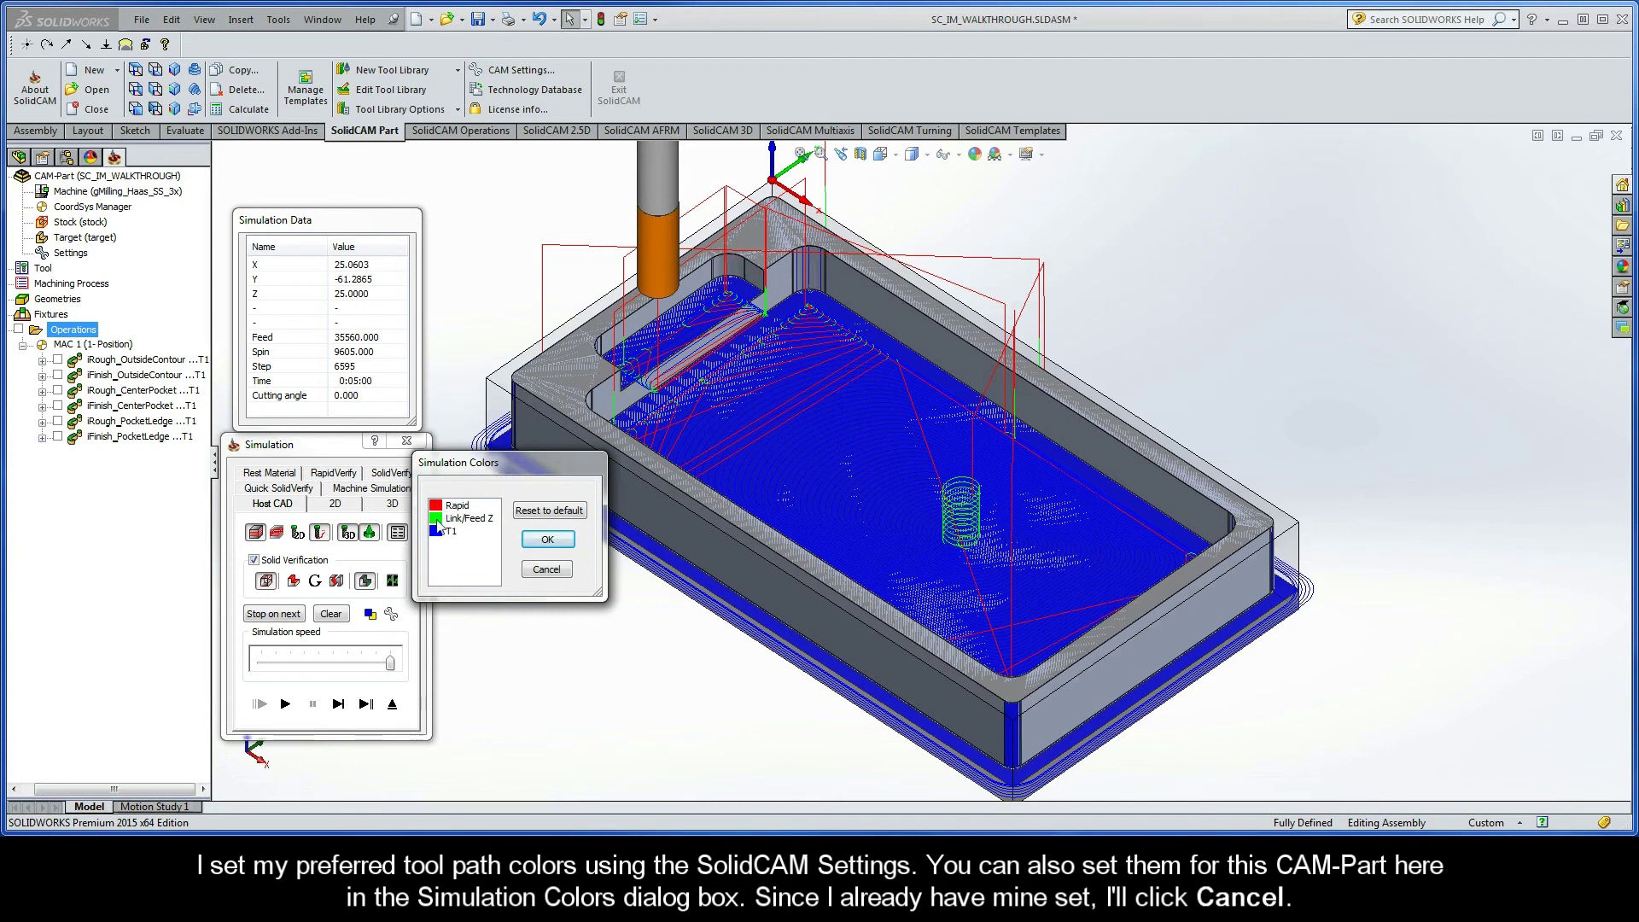
pyautogui.click(546, 575)
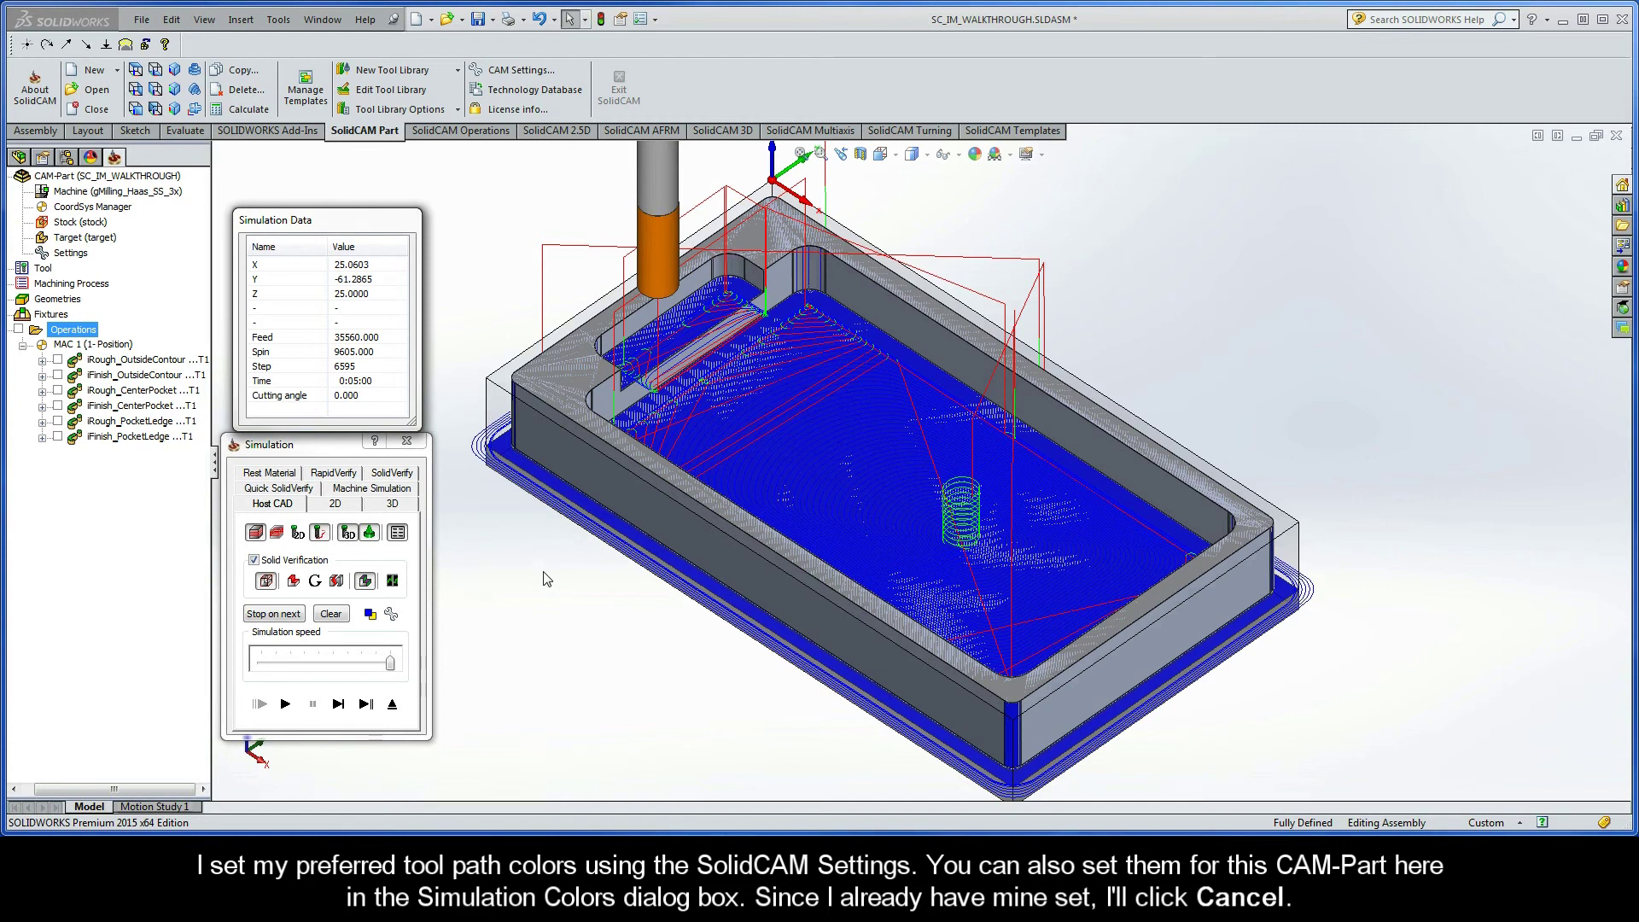
# Switch to SolidVerify mode and zoom in on the uncut stock block
pyautogui.click(394, 476)
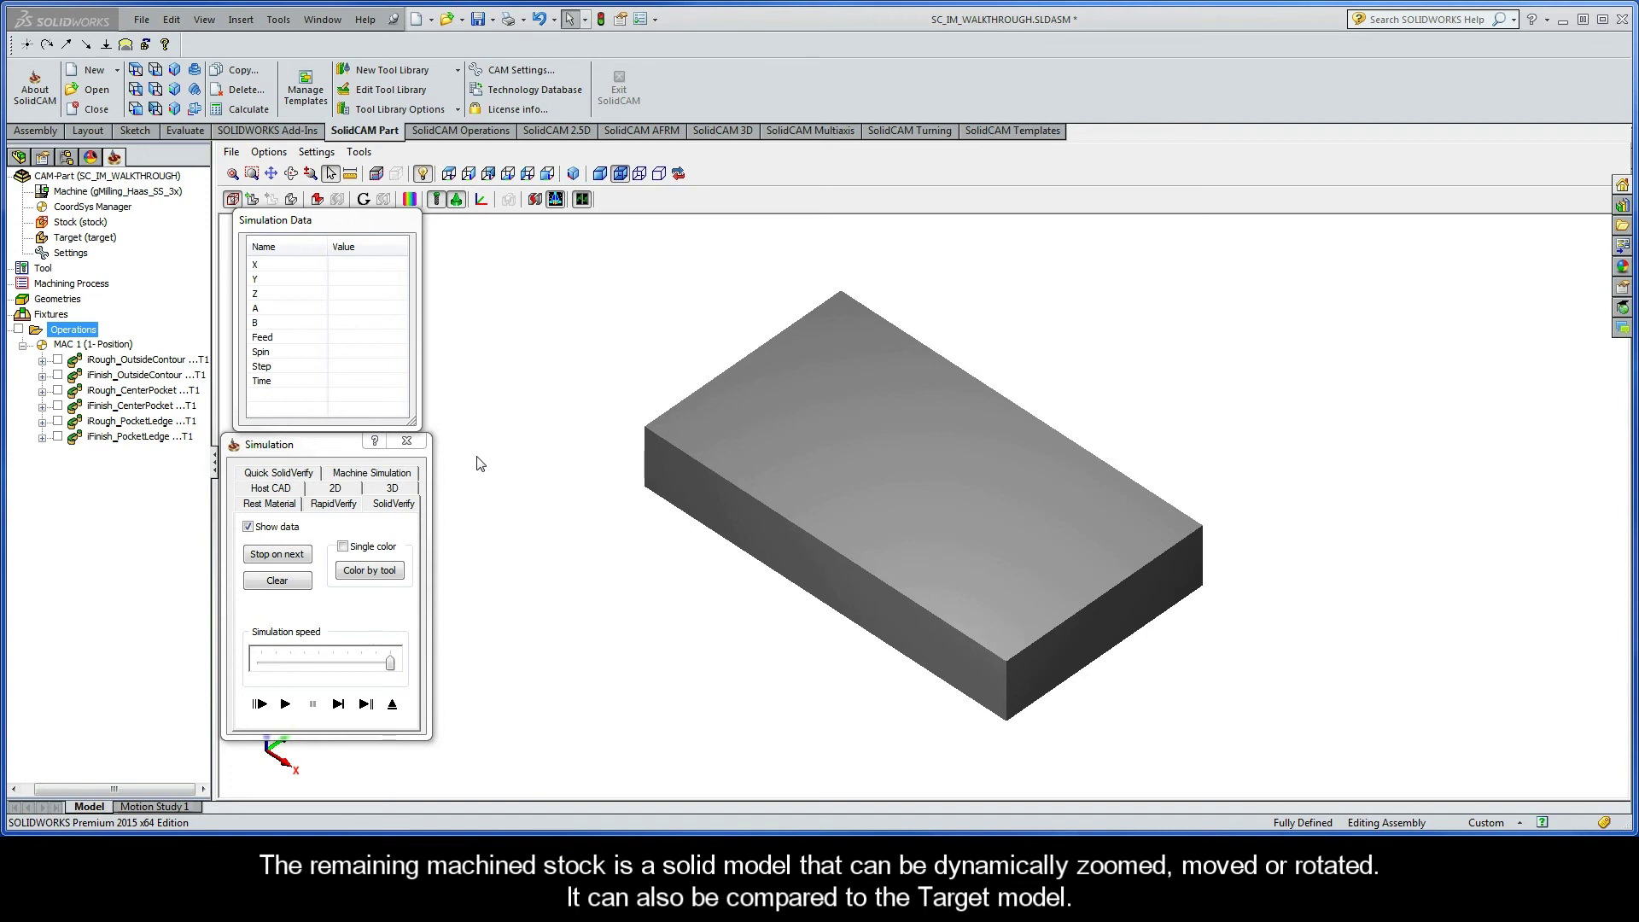
pyautogui.scroll(4, 480, 464)
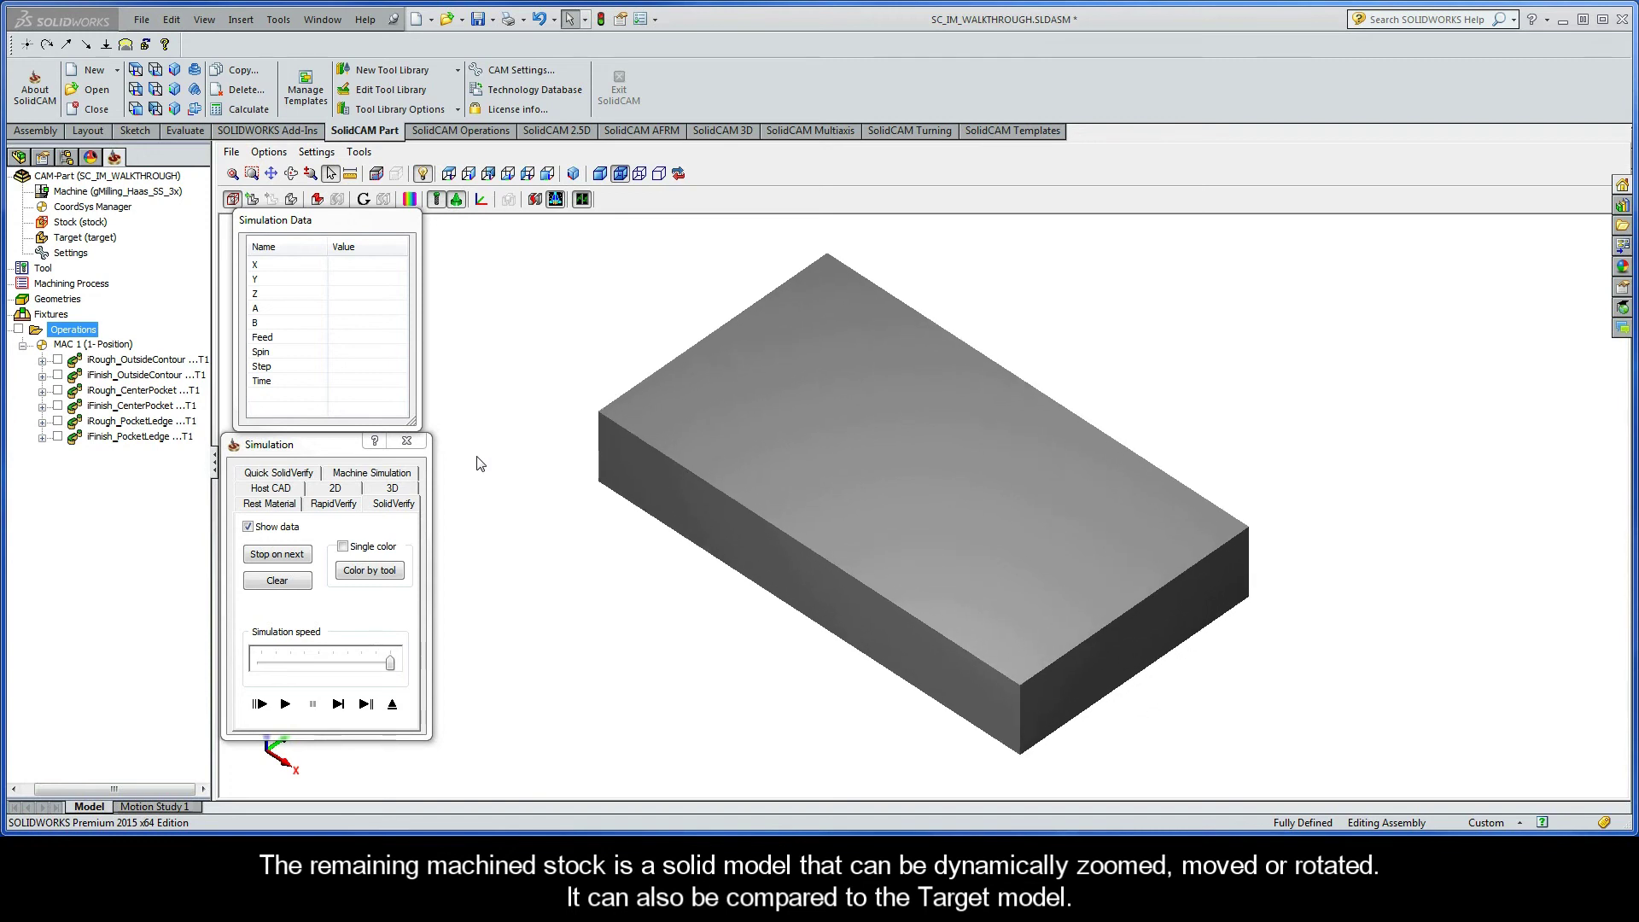
pyautogui.scroll(4, 480, 463)
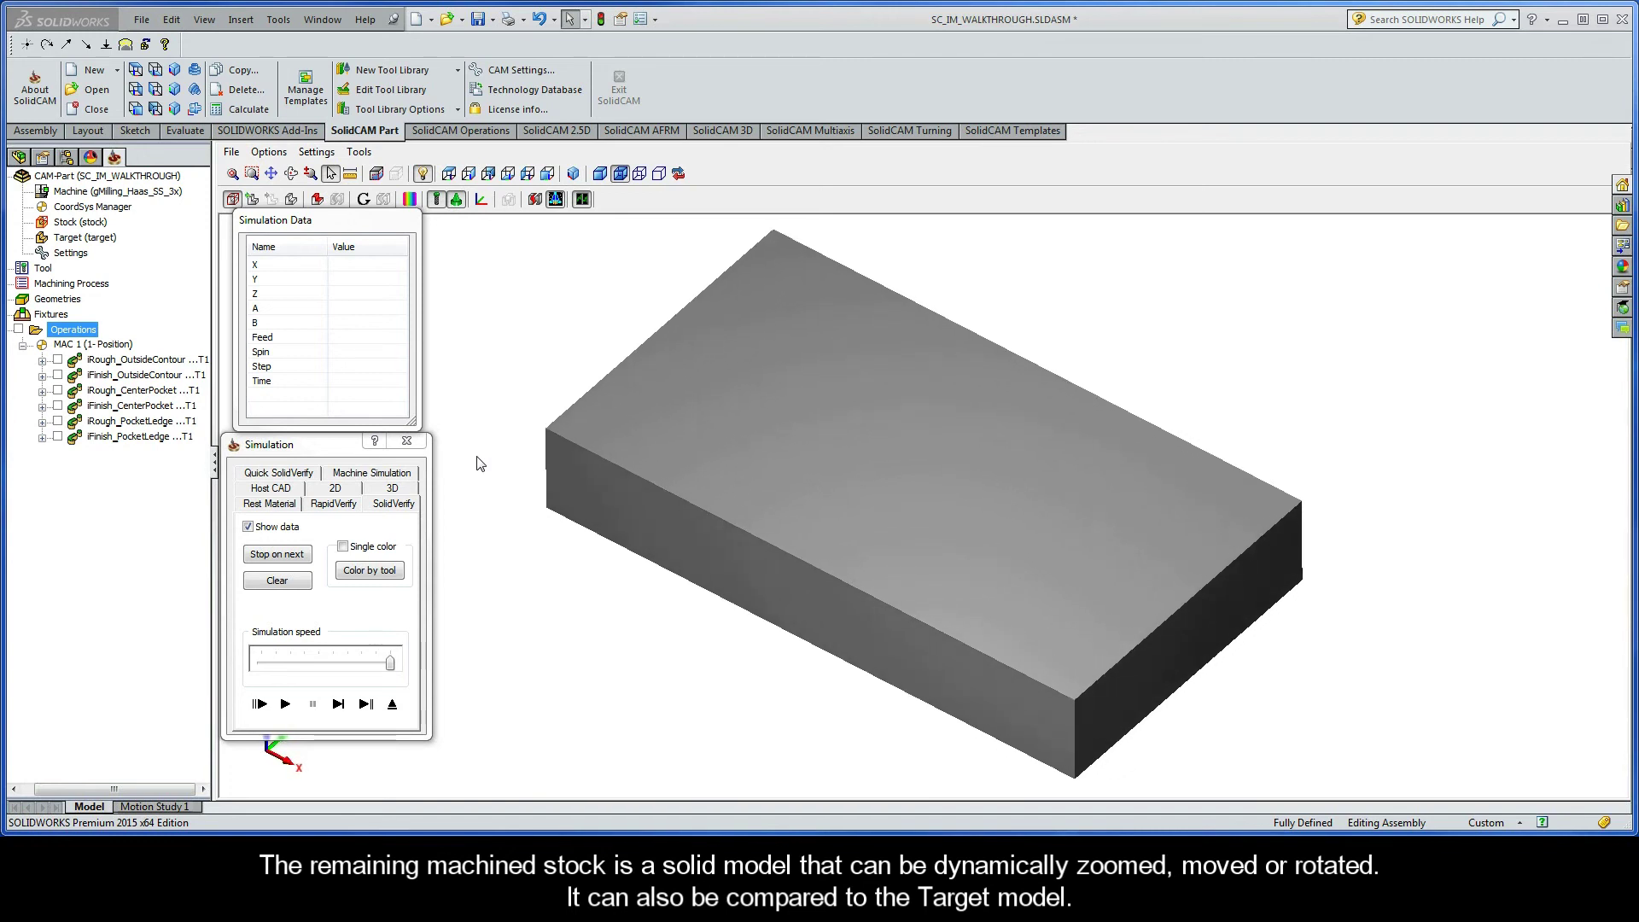
pyautogui.scroll(3, 481, 464)
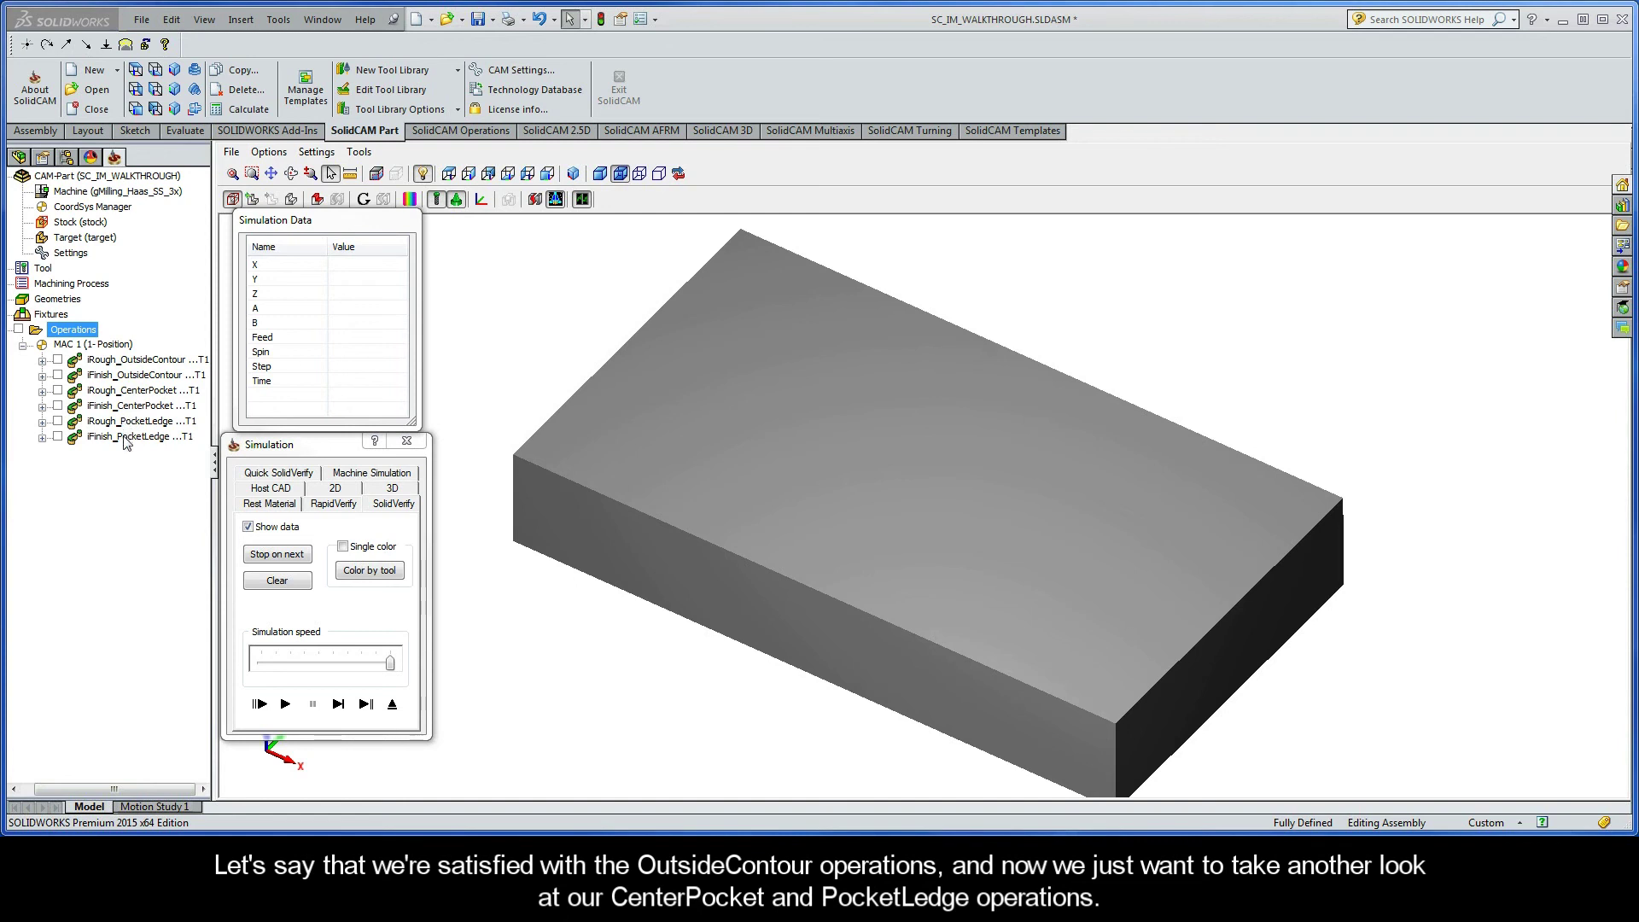
# Select iRough_CenterPocket through iFinish_PocketLedge in the CAM tree
pyautogui.click(125, 391)
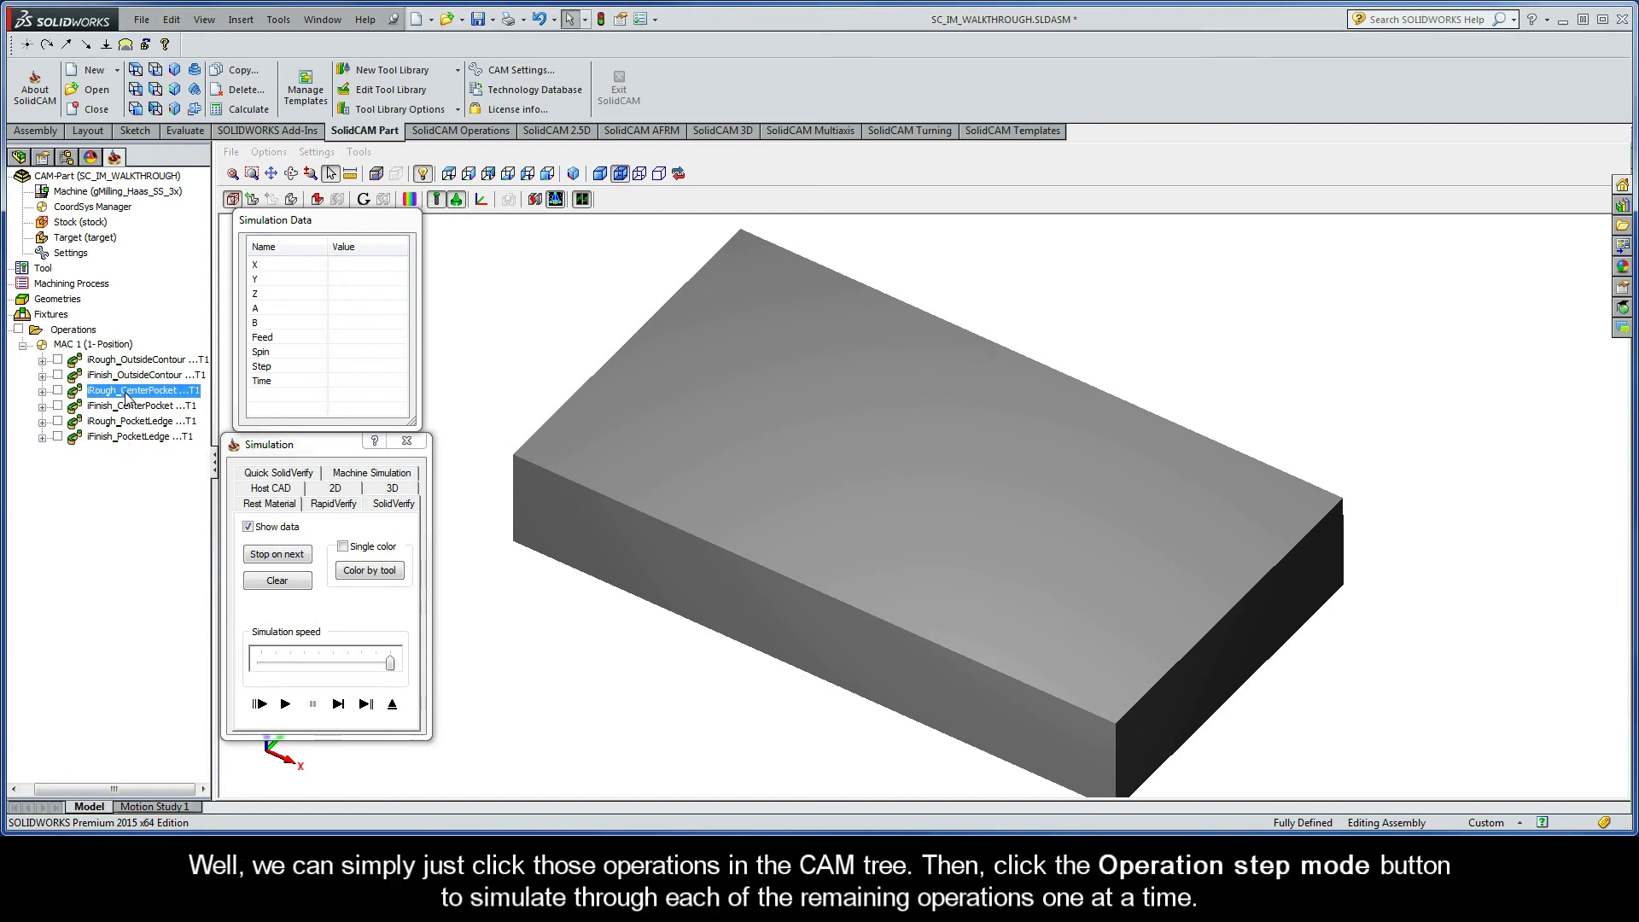
pyautogui.keyDown('shift'); pyautogui.click(129, 437); pyautogui.keyUp('shift')
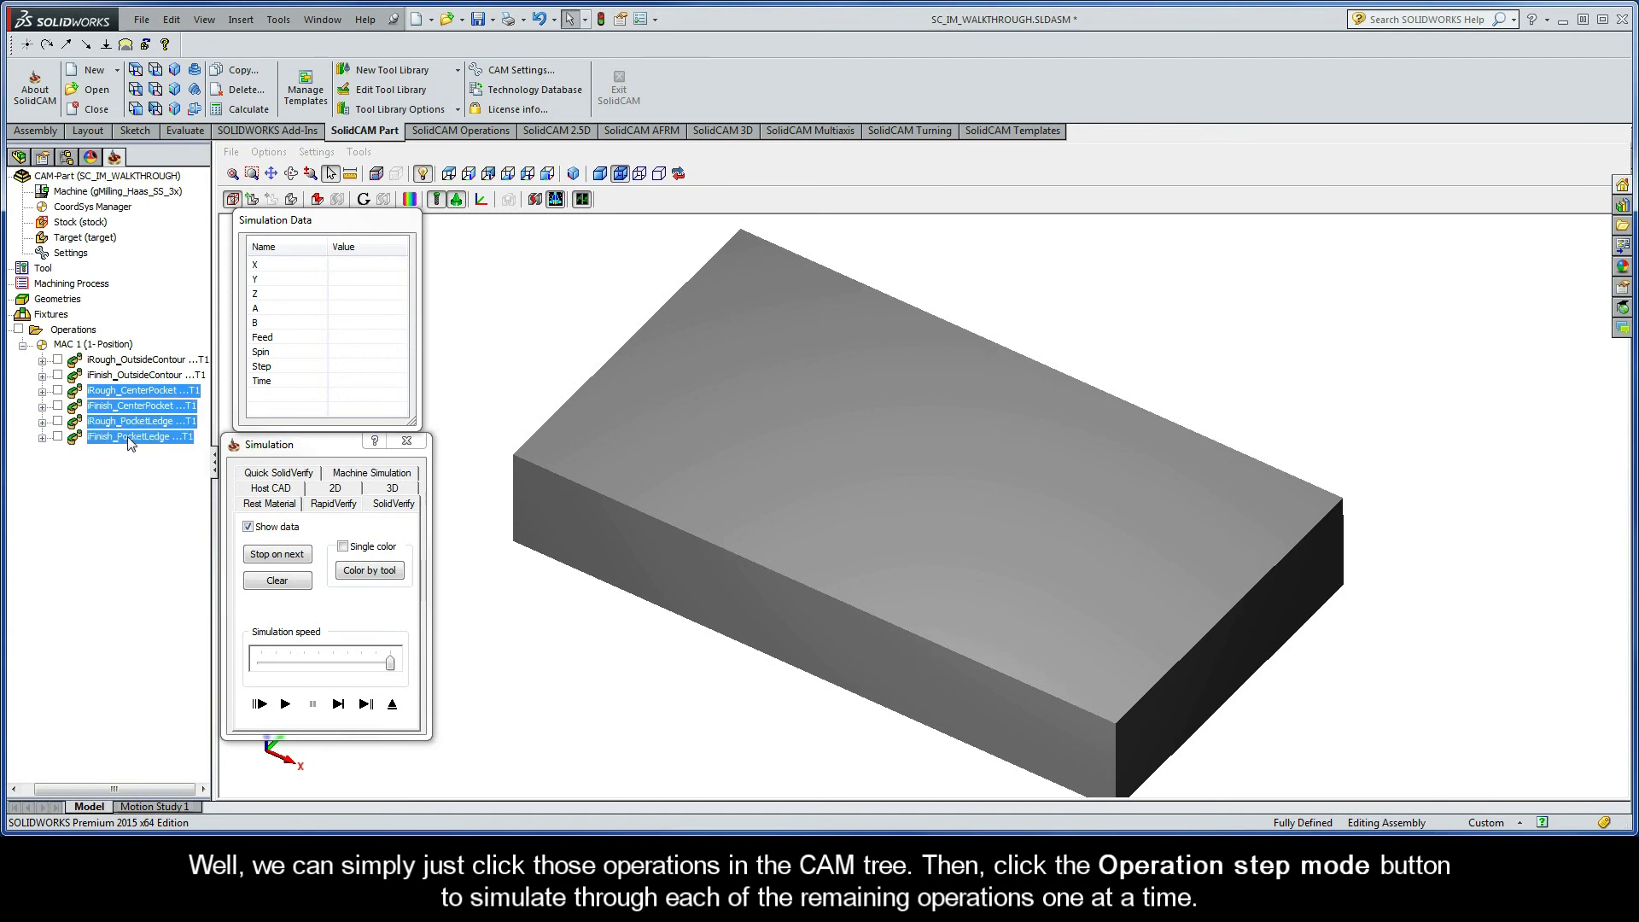
pyautogui.click(341, 707)
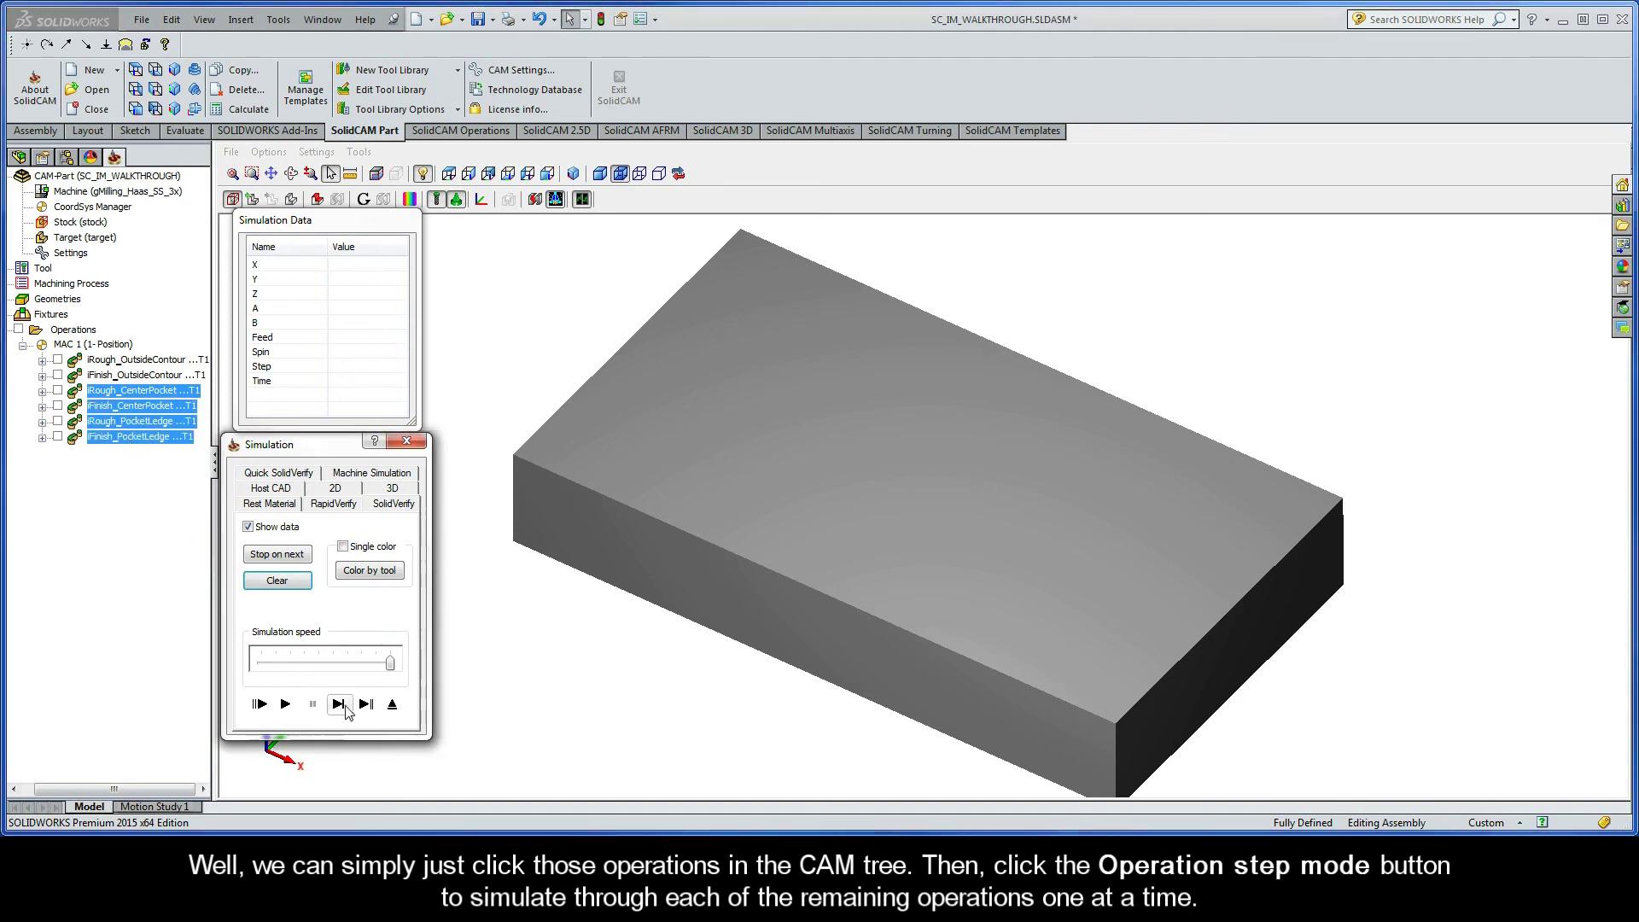
# Run SolidVerify per operation, then single-step and play to step 5997 at 0:03:55
pyautogui.click(365, 705)
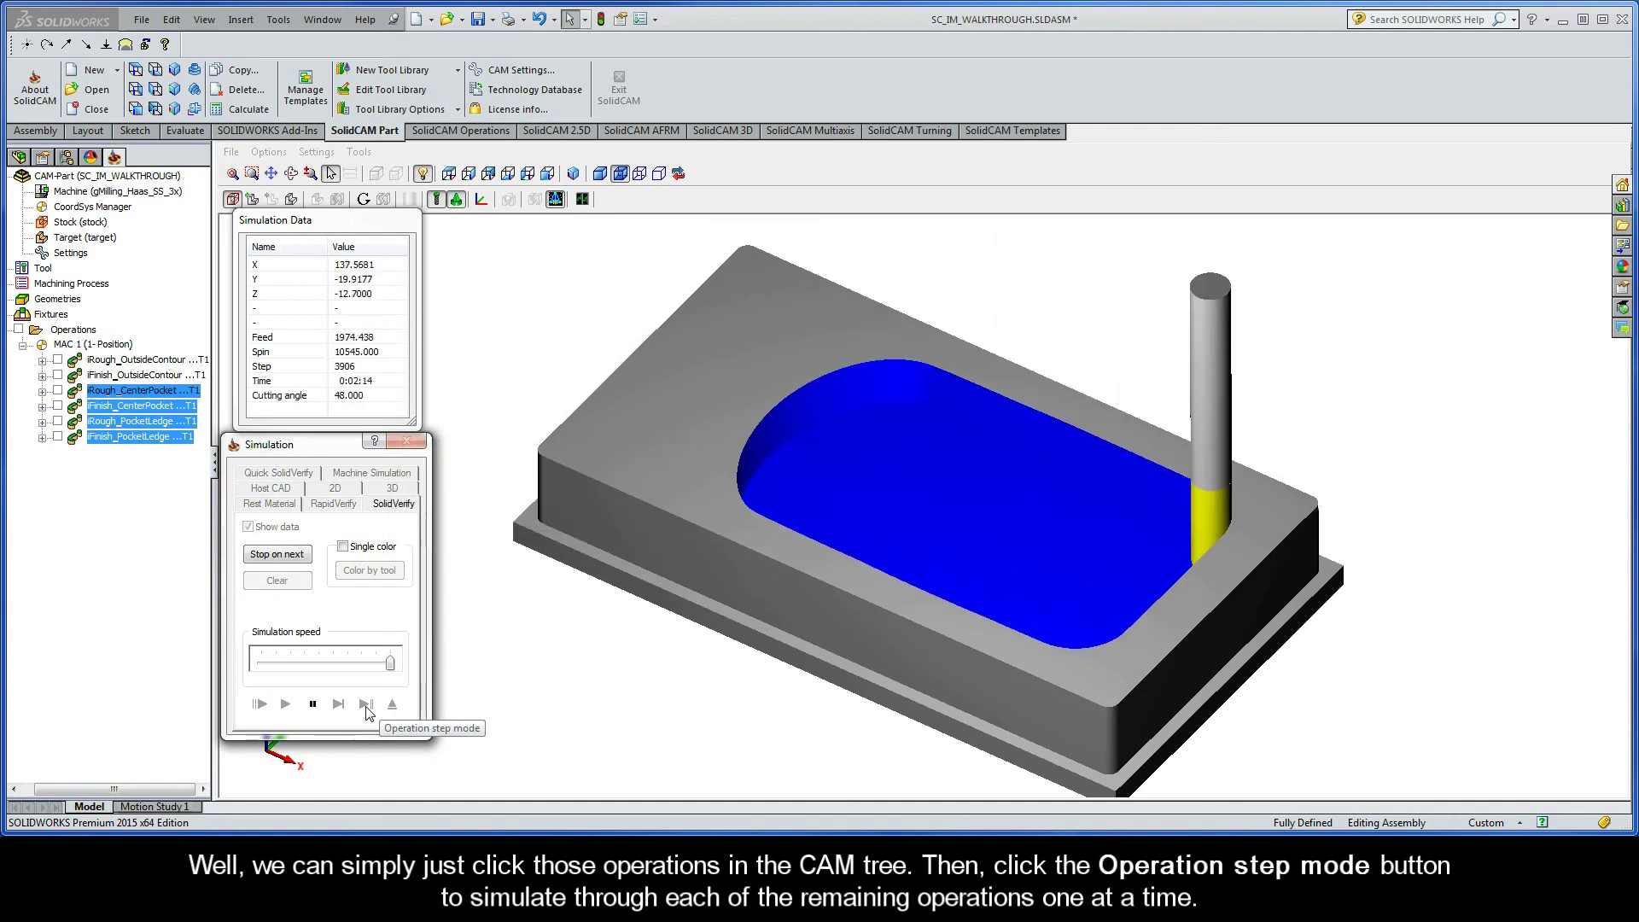
pyautogui.click(365, 705)
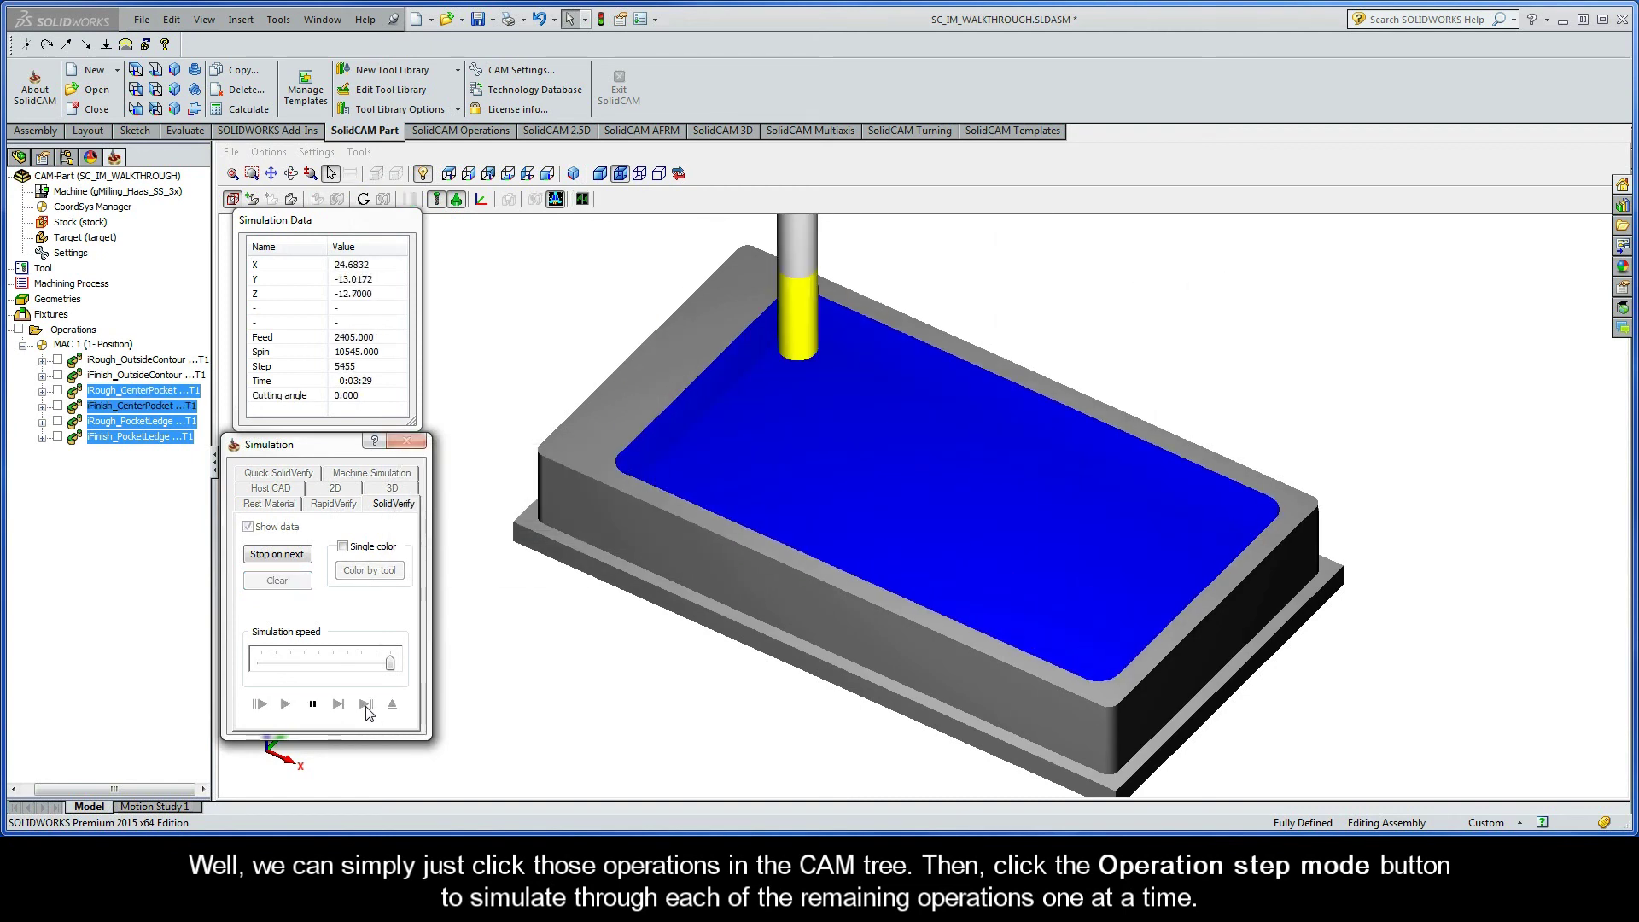
pyautogui.click(365, 705)
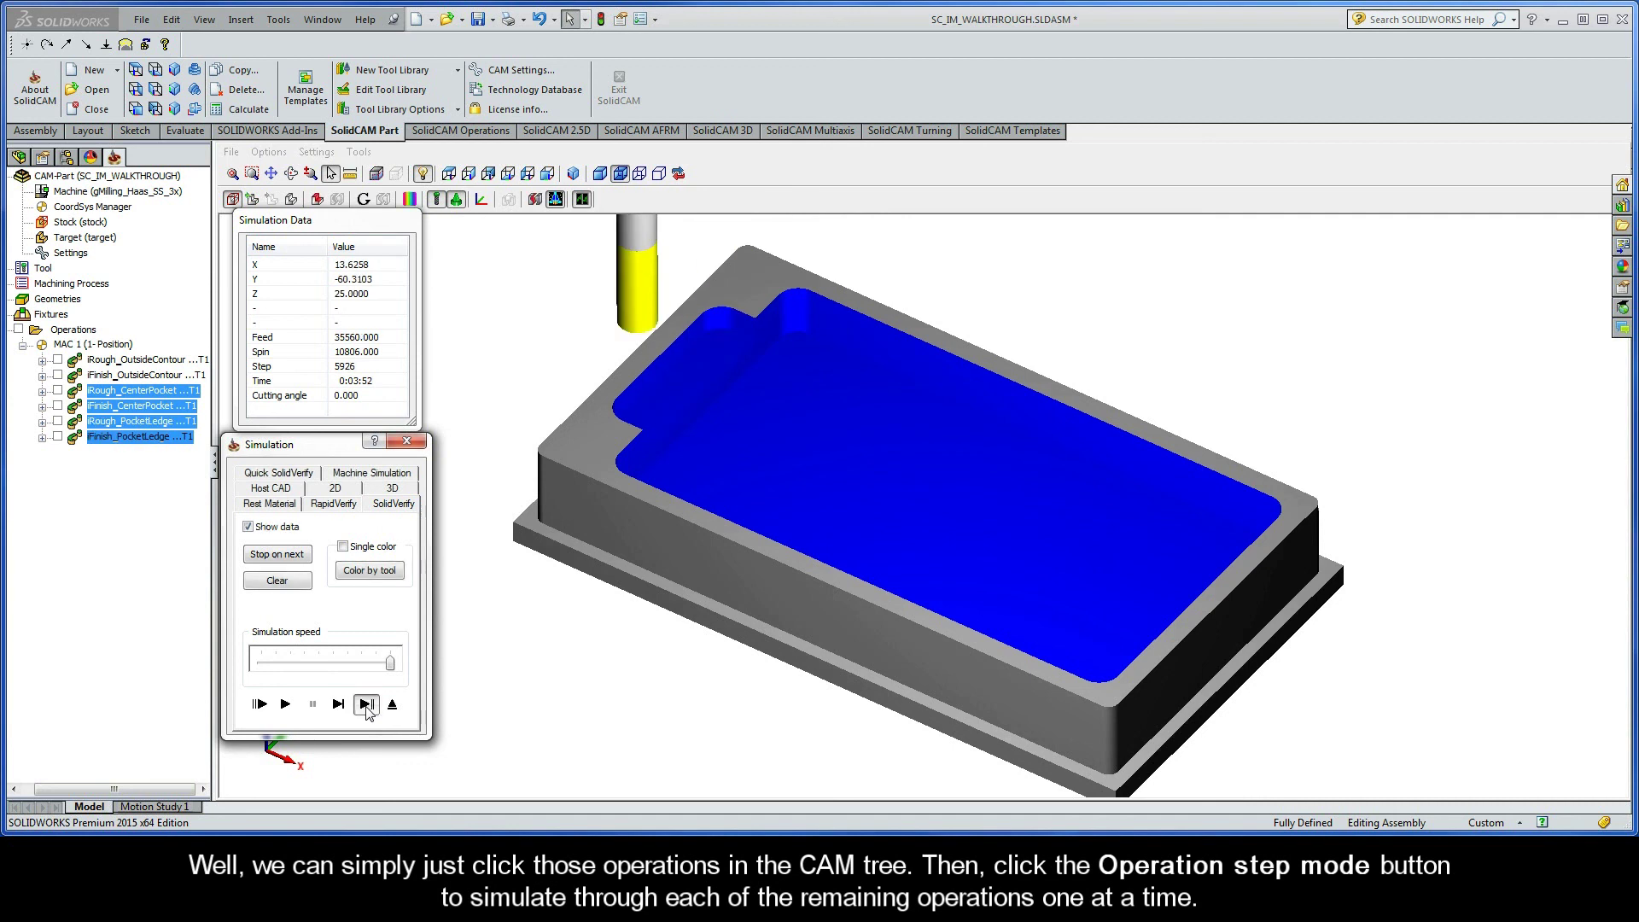
pyautogui.click(365, 705)
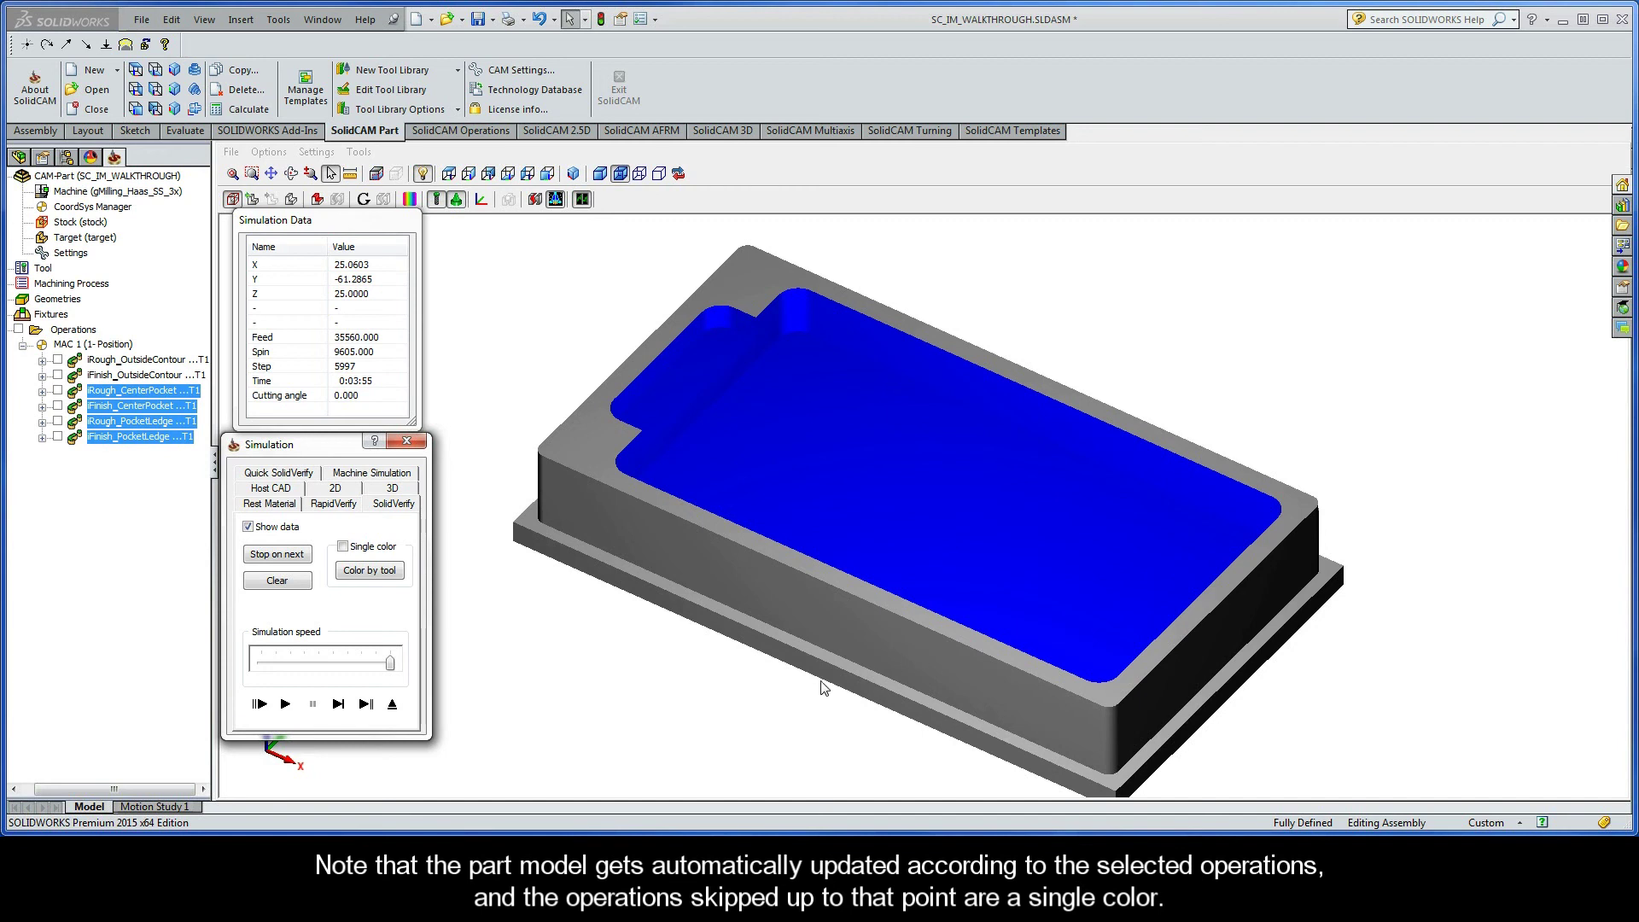
pyautogui.click(339, 705)
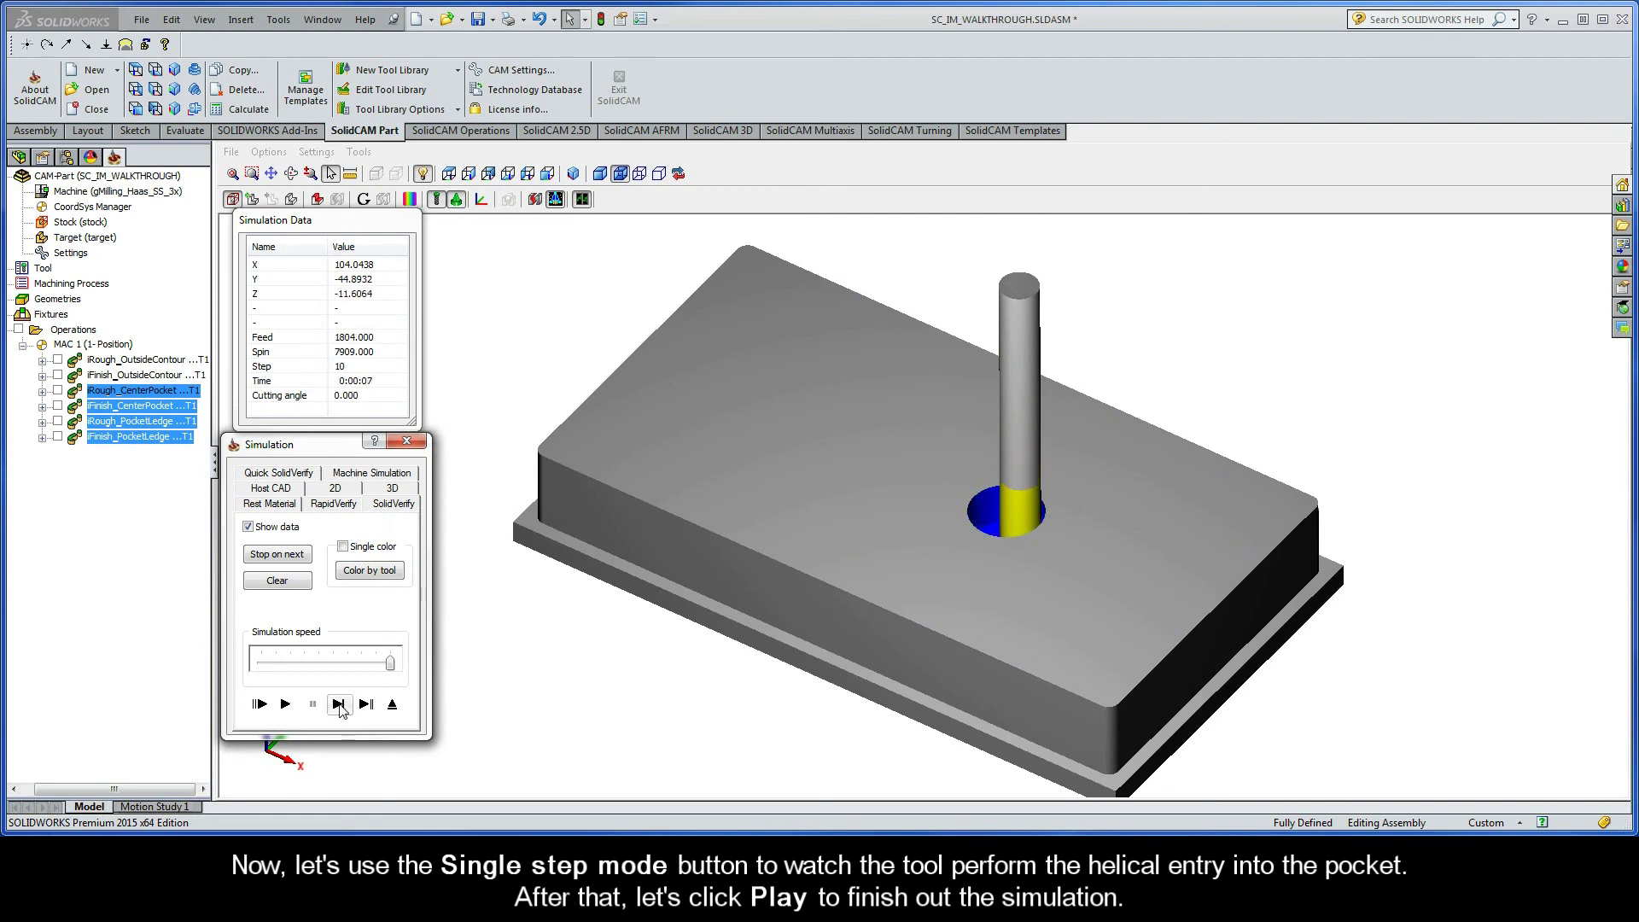
pyautogui.click(286, 705)
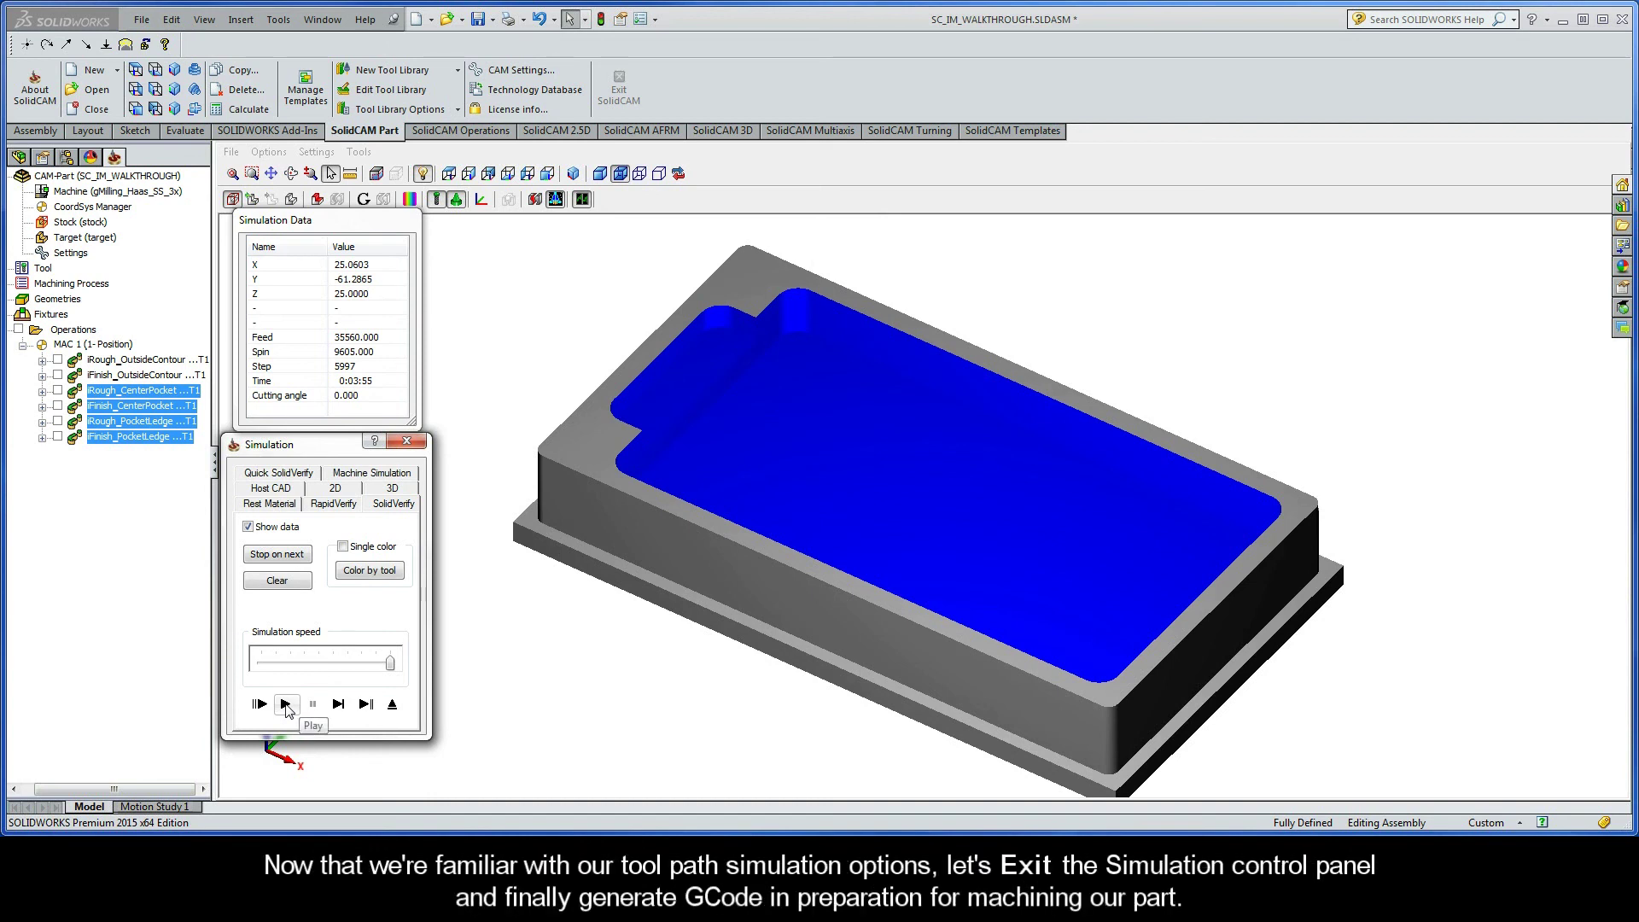
# Exit the simulation and run GCode All > Generate, producing SC_IM_WALKTHROUGH.NC
pyautogui.click(393, 705)
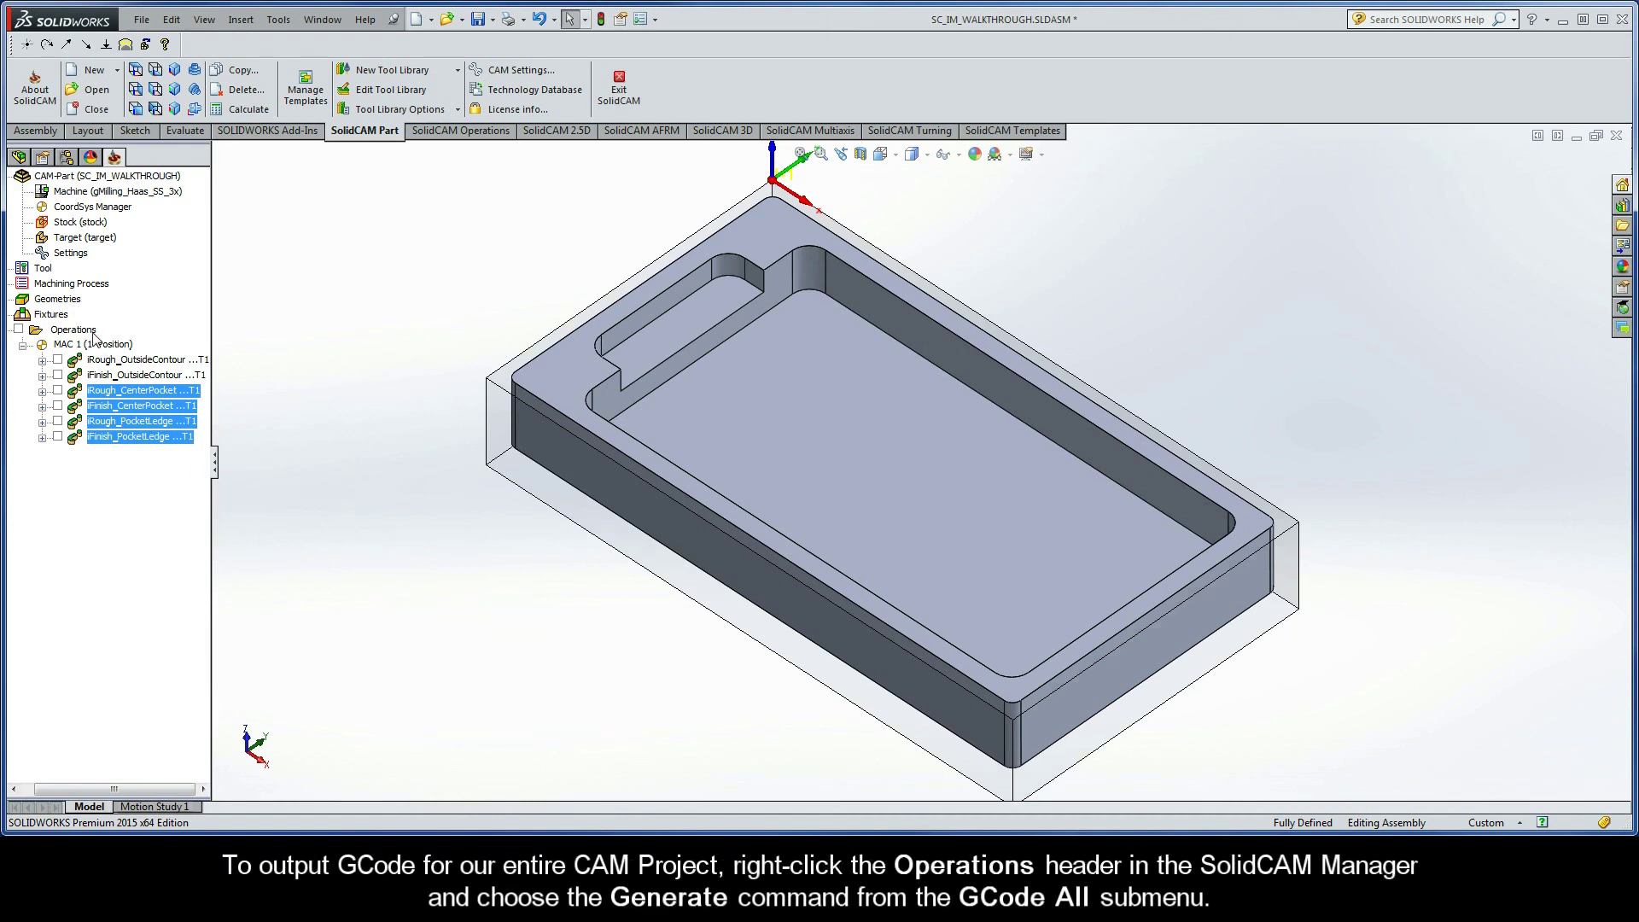
pyautogui.rightClick(94, 333)
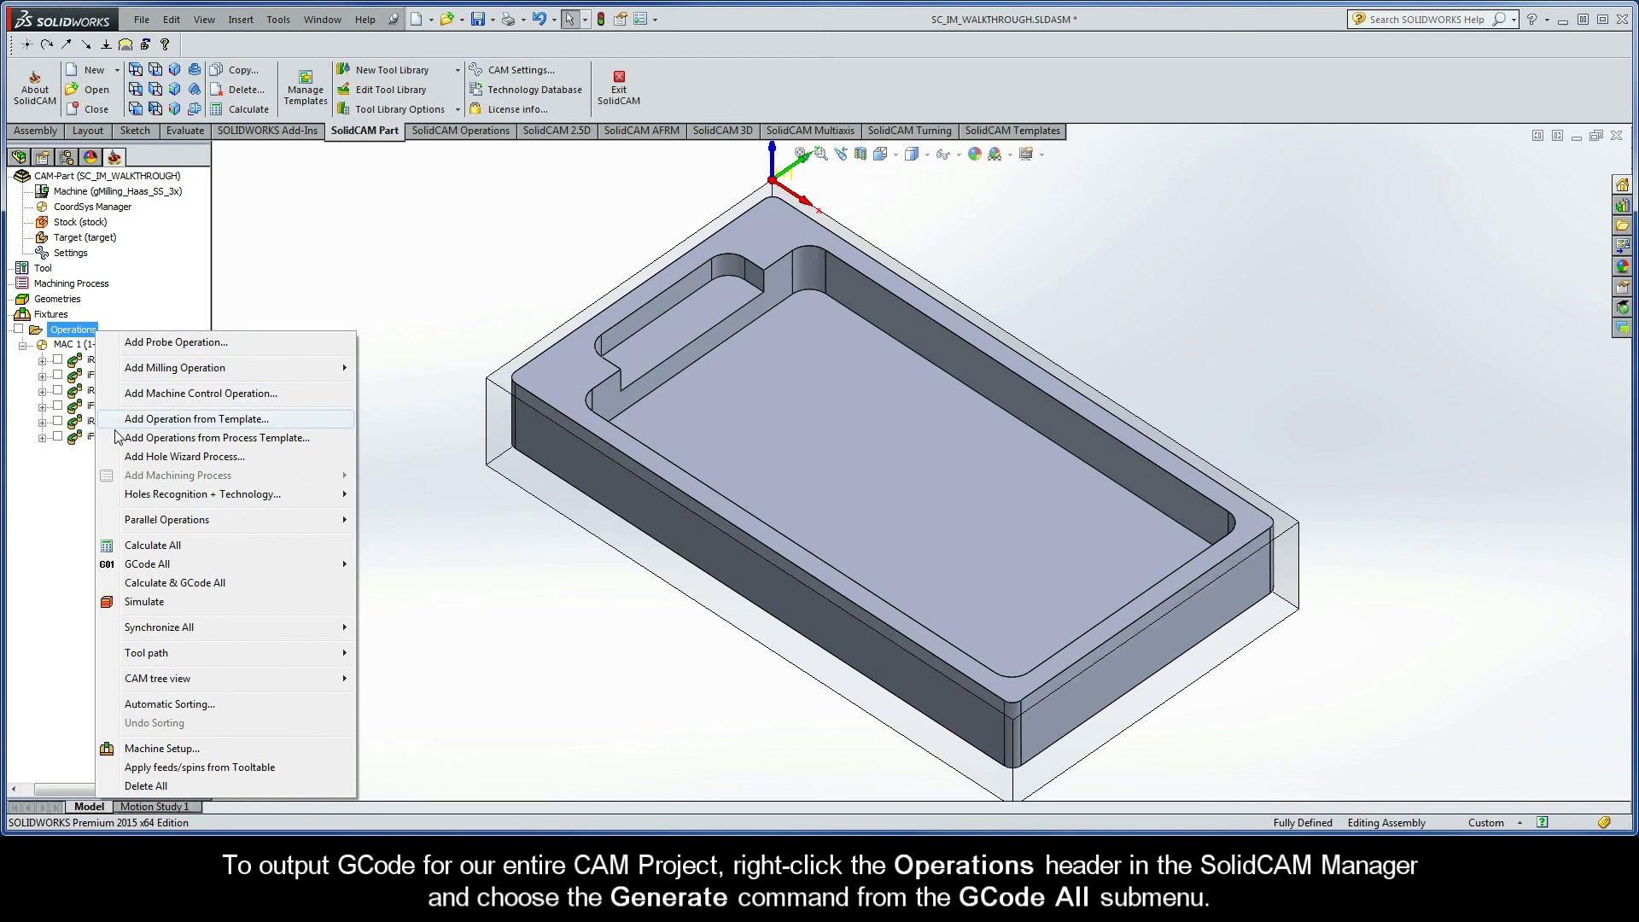
pyautogui.moveTo(121, 565)
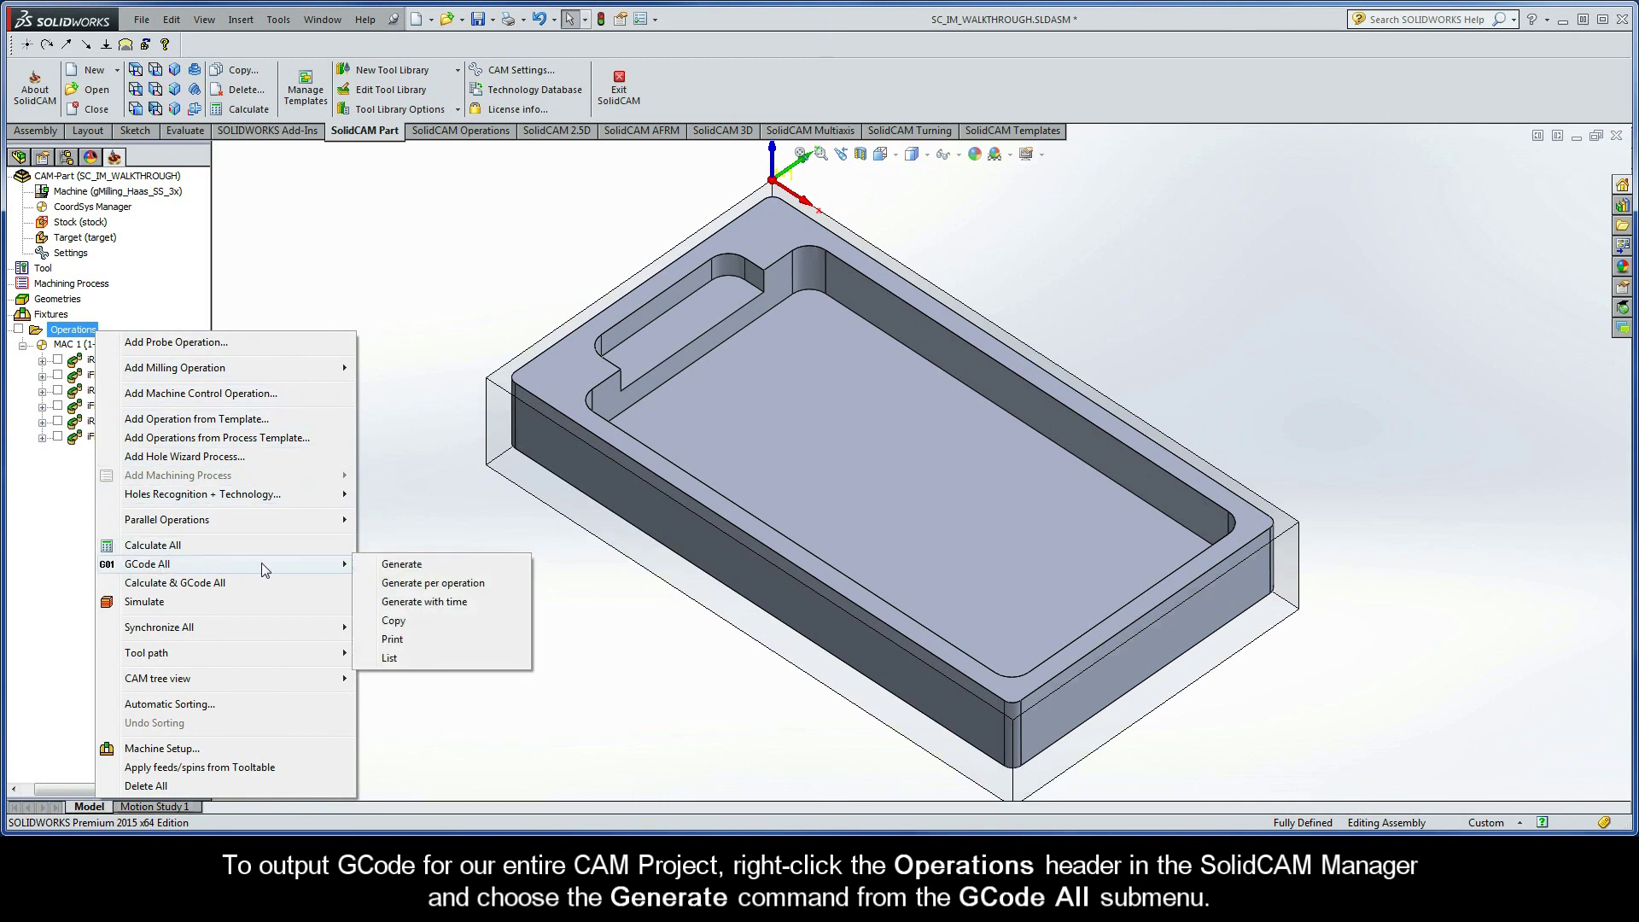
pyautogui.click(422, 566)
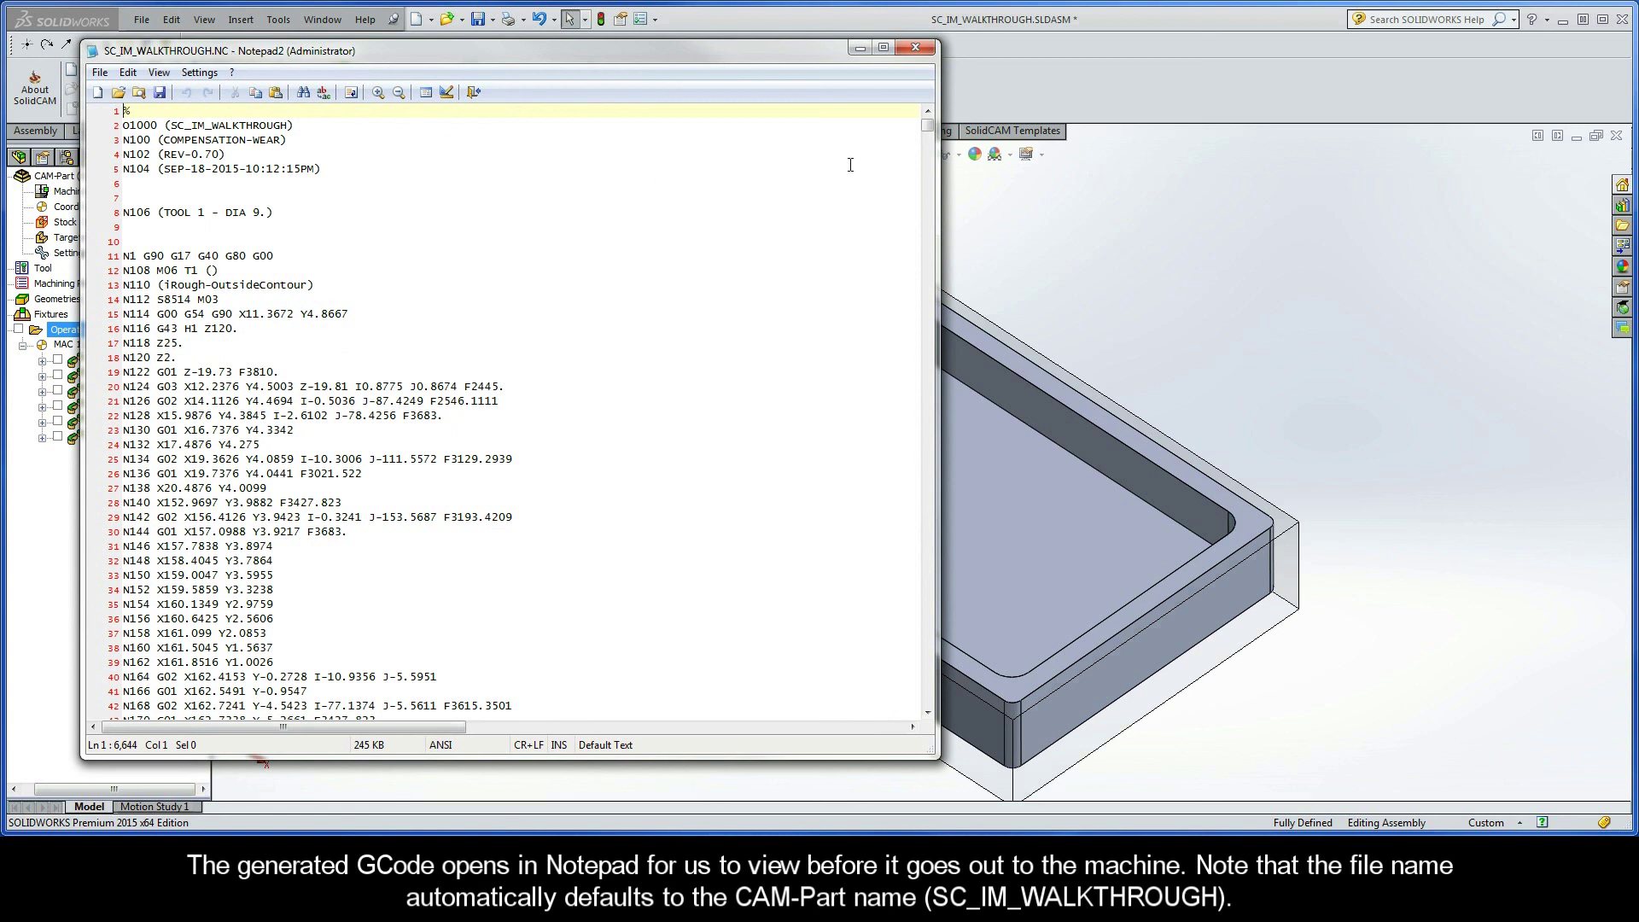
# Scroll SC_IM_WALKTHROUGH.NC to around line 641 and inspect the changing F feed values on lines 647 and 650
pyautogui.moveTo(927, 126); pyautogui.dragTo(928, 183)
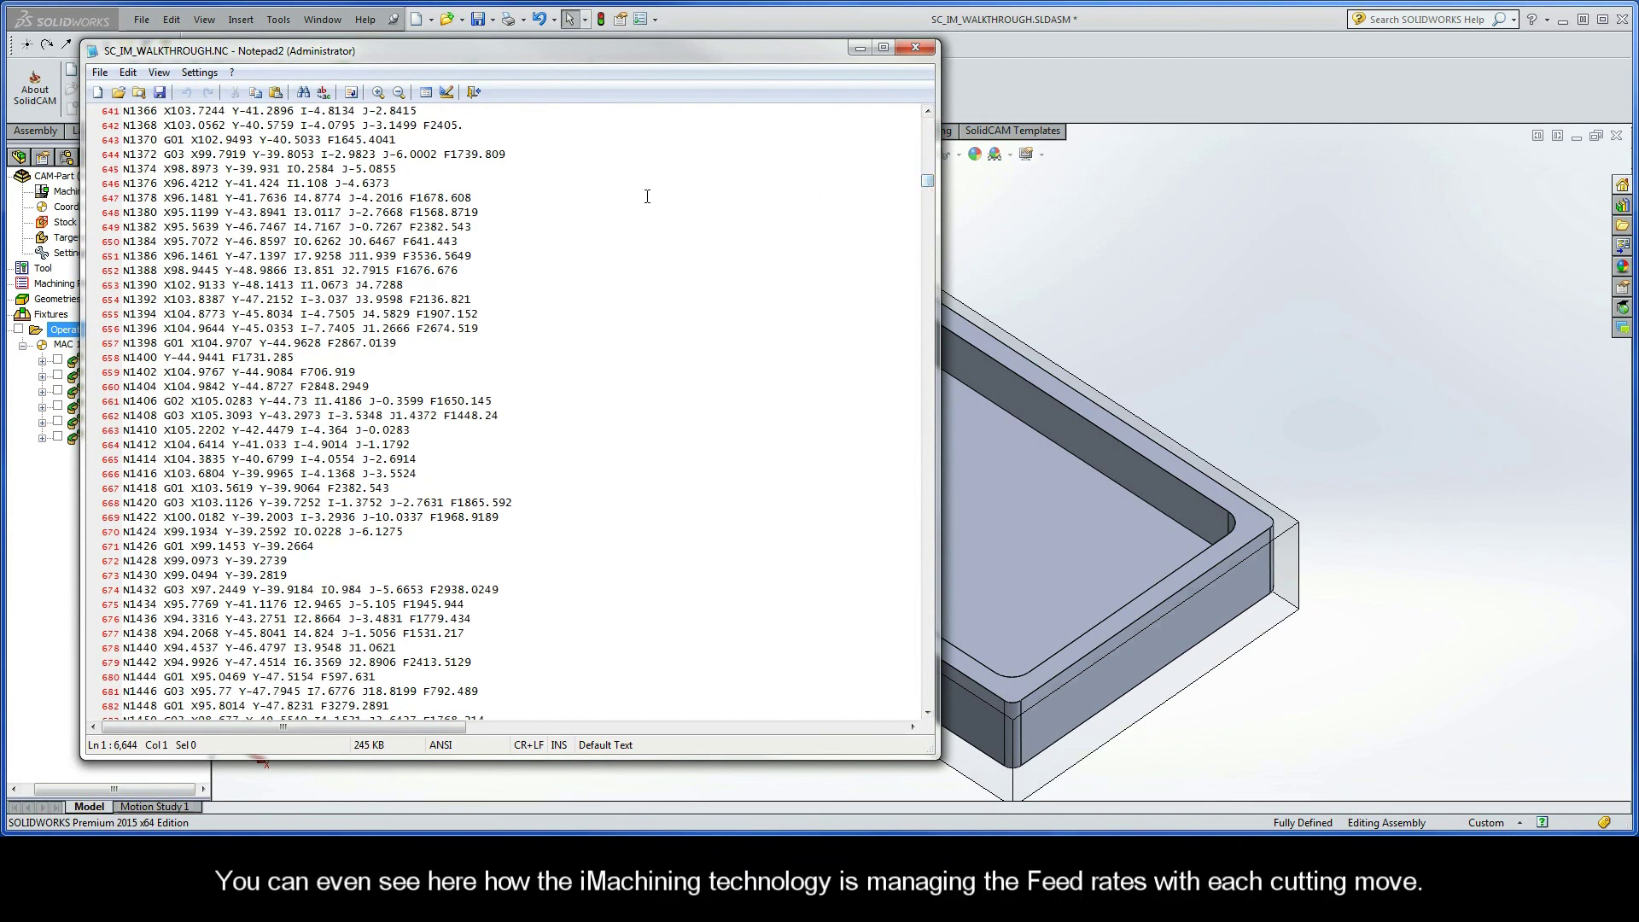
pyautogui.click(490, 199)
pyautogui.click(476, 243)
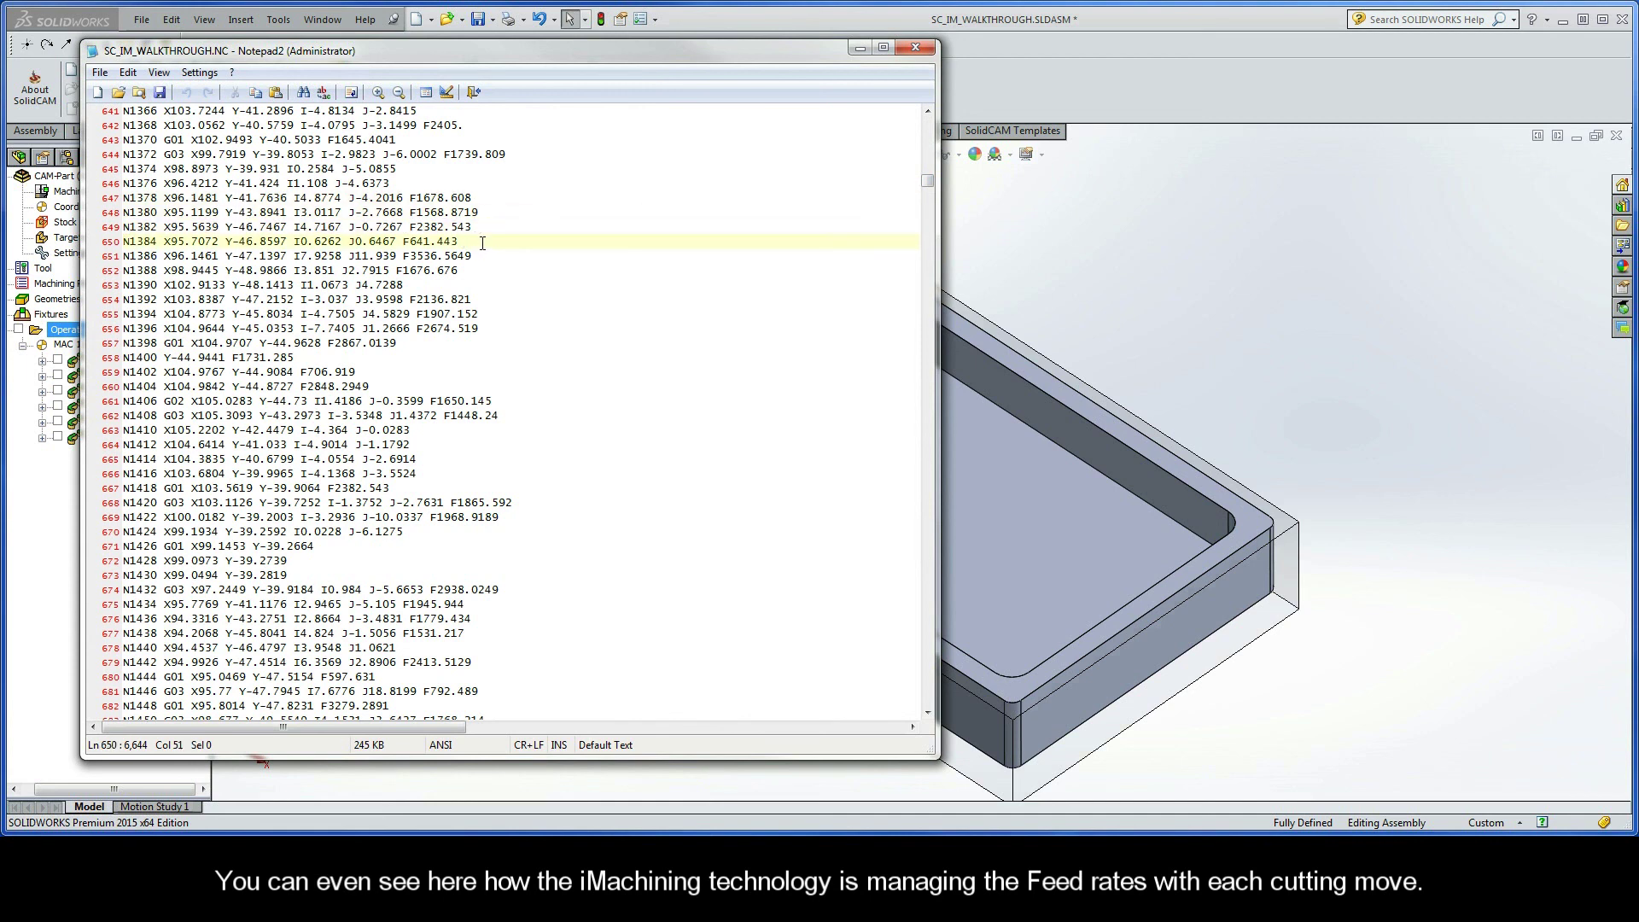